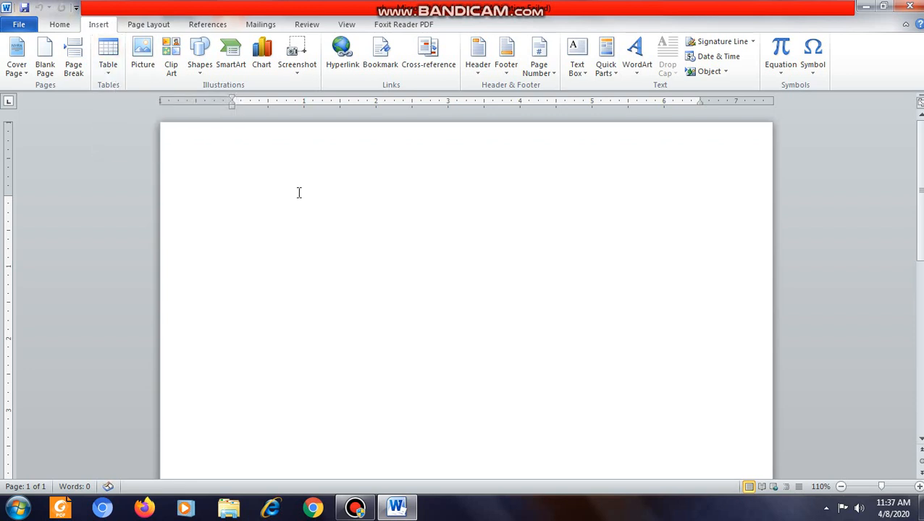
Step: Write "Row" and "Colum ---" on two separate lines of the blank page
type("tab")
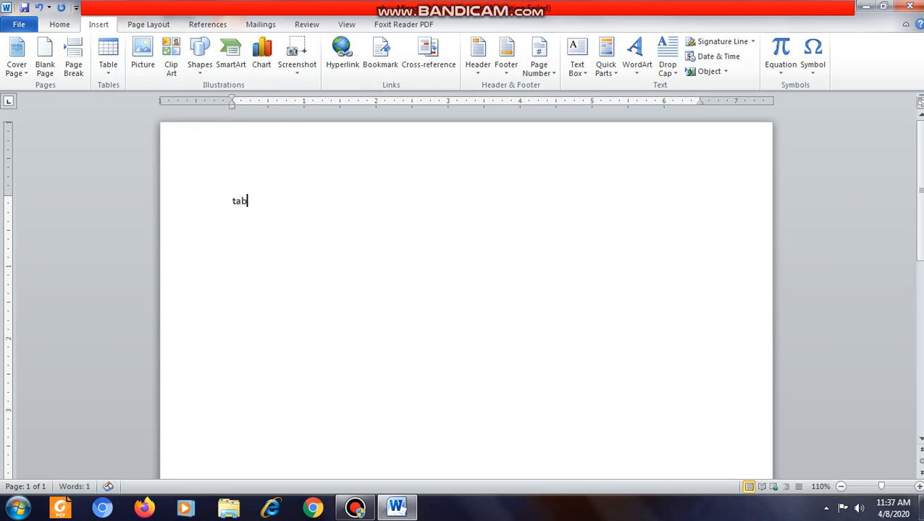
type("le")
key("BackSpace")
key("BackSpace")
key("BackSpace")
type("ro")
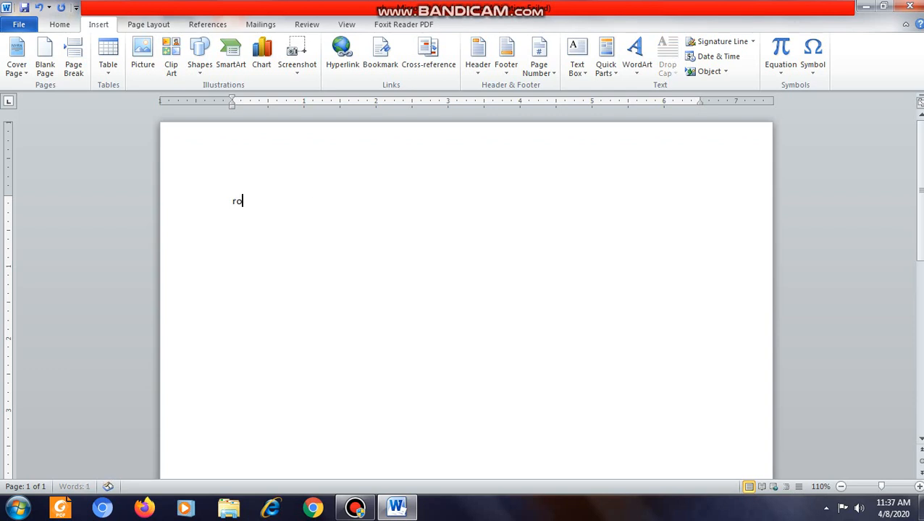
type("w")
key("Return")
type("c")
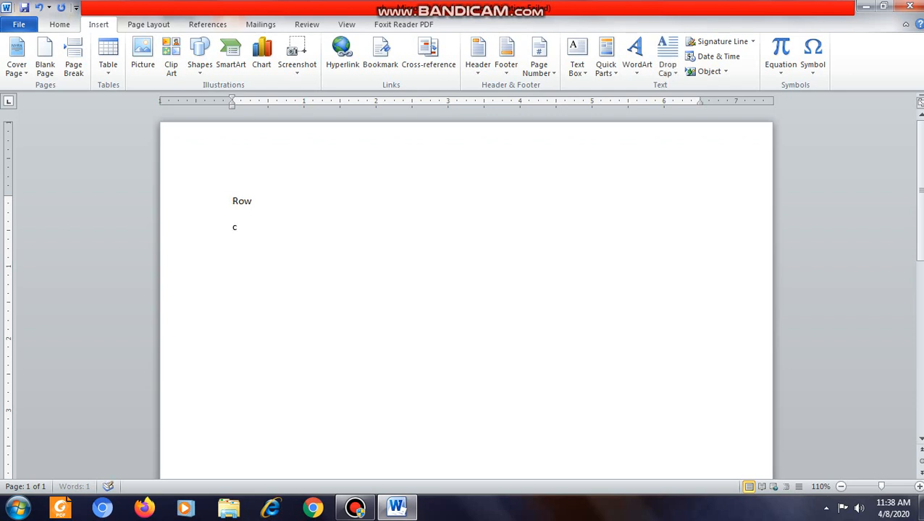
type("olu")
type("lm")
key("BackSpace")
key("BackSpace")
key("BackSpace")
key("BackSpace")
key("BackSpace")
type("lum ---")
Step: Delete the two lines of sample text so the page is blank
left_click(283, 205)
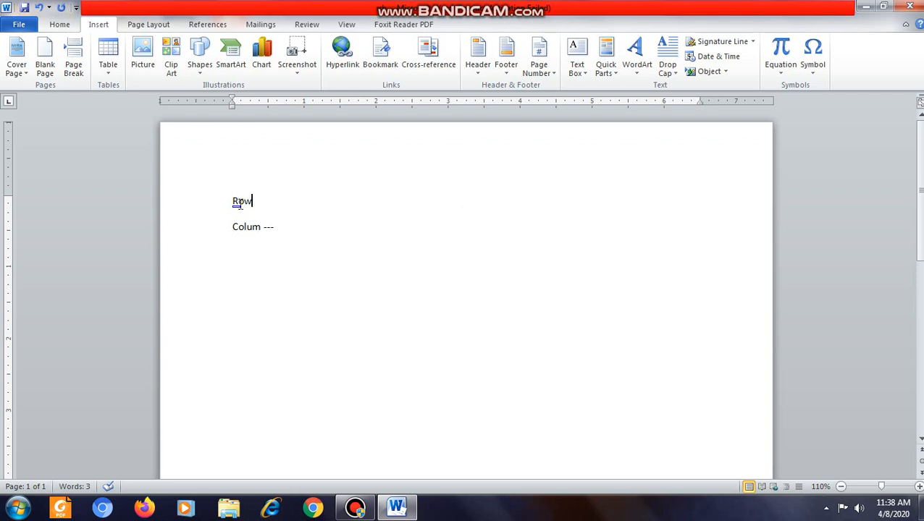
left_click(218, 208)
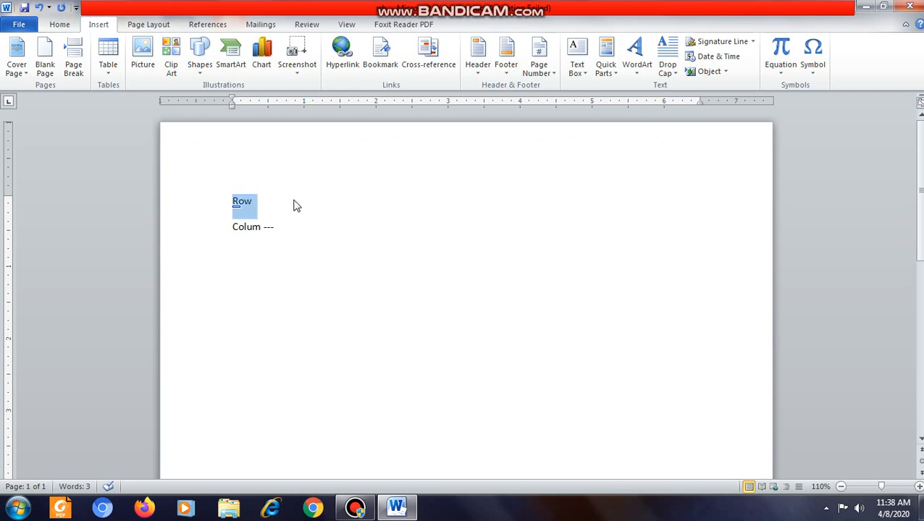
left_click(258, 194)
left_click_drag(263, 203, 271, 243)
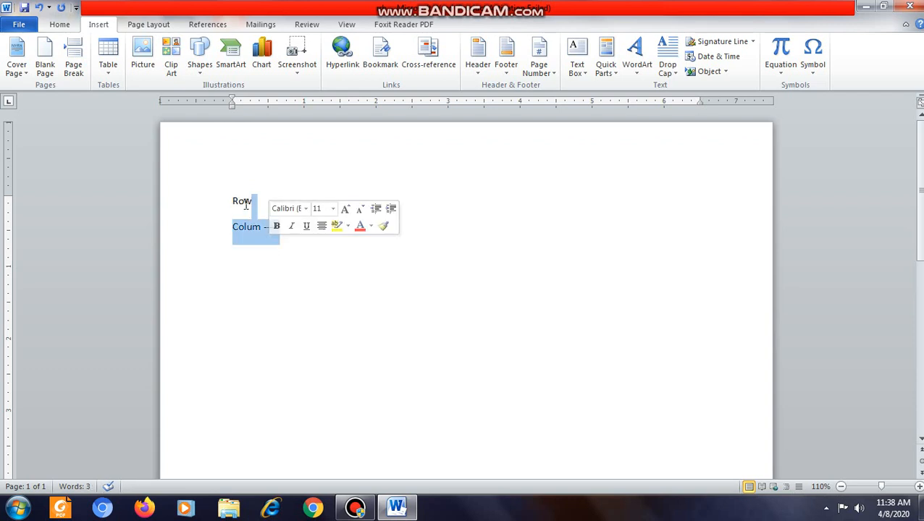
left_click_drag(233, 195, 240, 251)
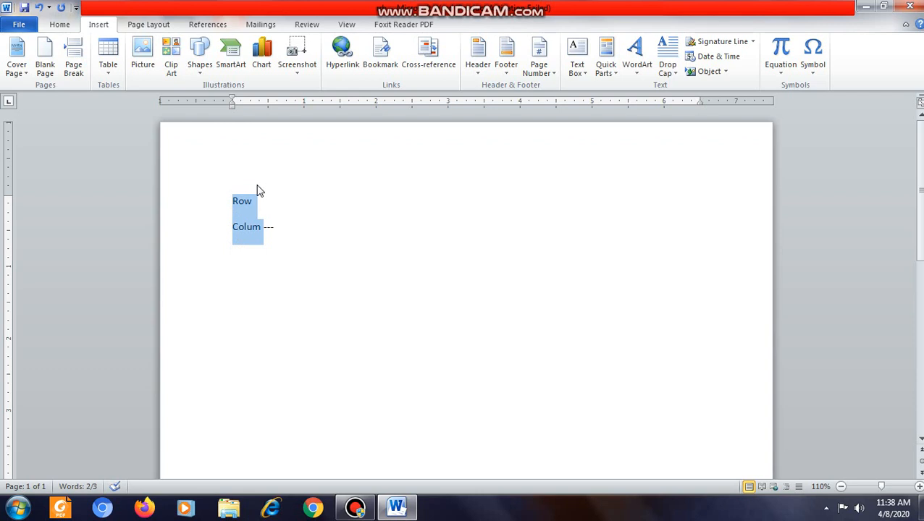
key("BackSpace")
left_click(201, 212)
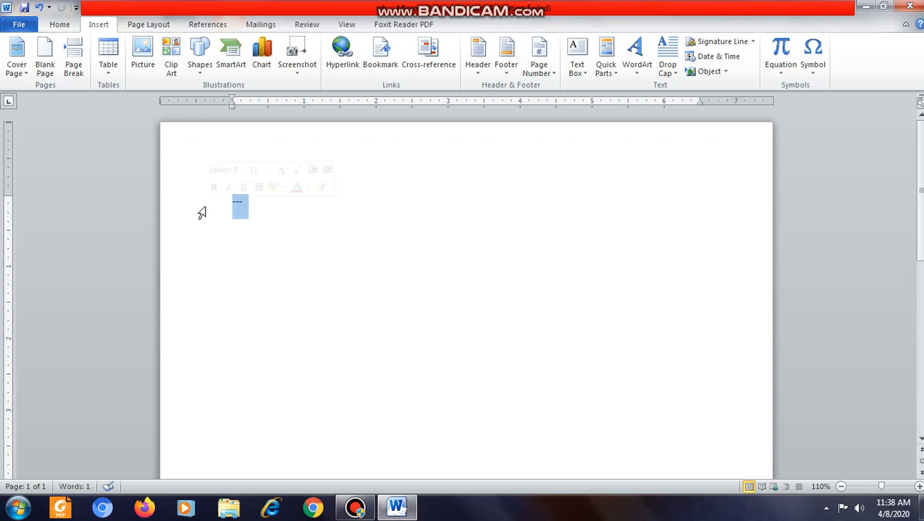
key("BackSpace")
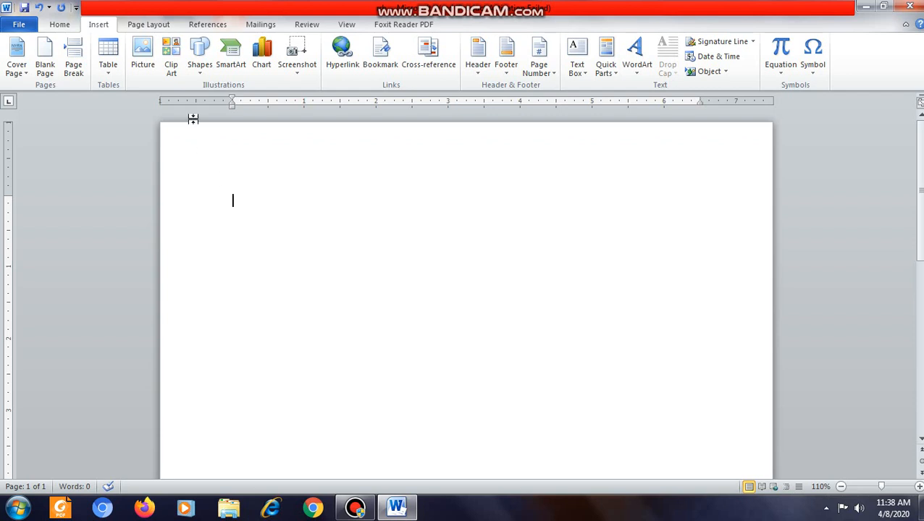
Step: Insert a table with 5 columns and 3 rows, keeping the automatic fixed column width
left_click(107, 76)
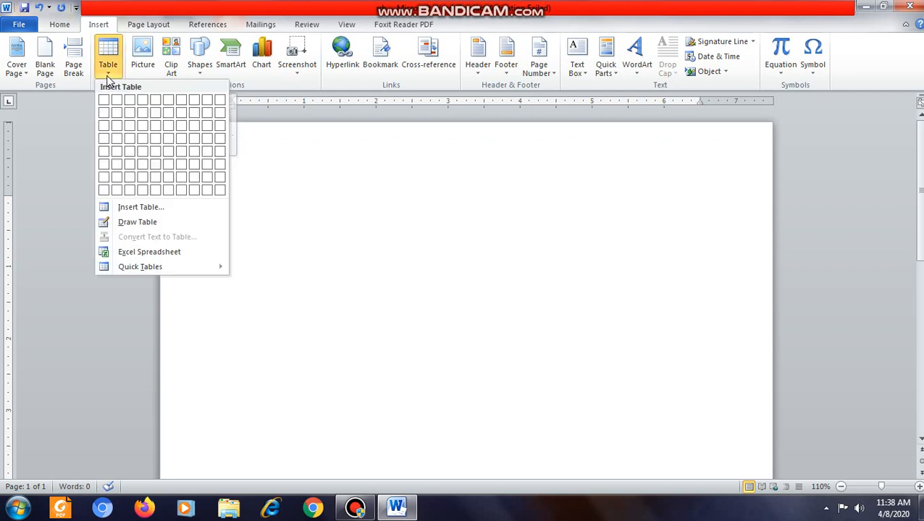
left_click(133, 210)
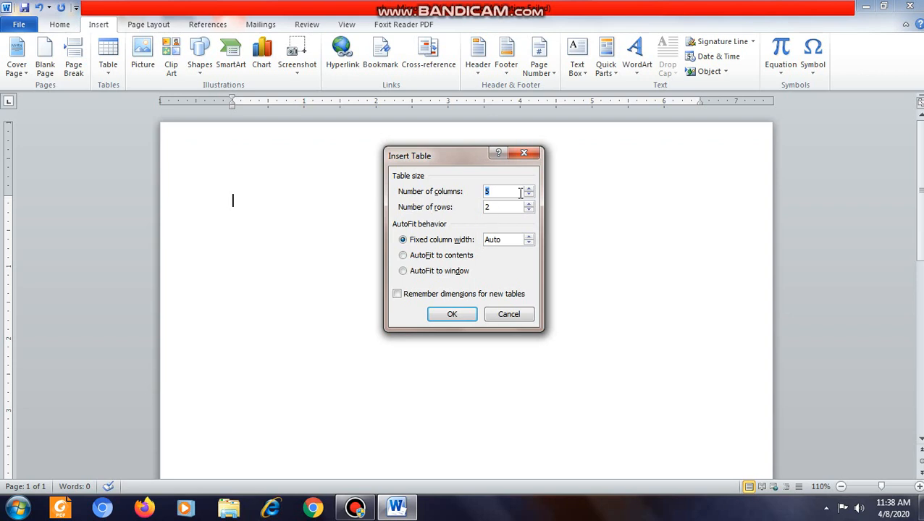
left_click(465, 316)
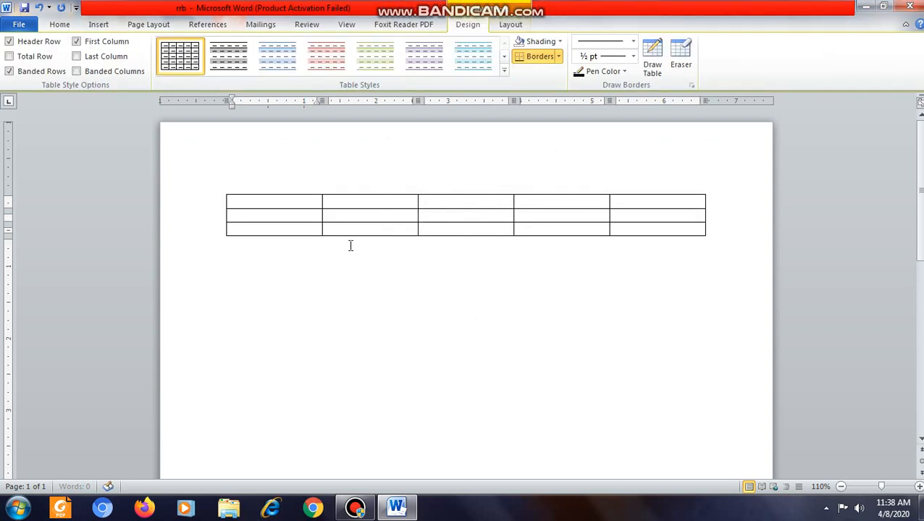
Step: Highlight each of the table's five columns in turn, from the first to the last
left_click(276, 192)
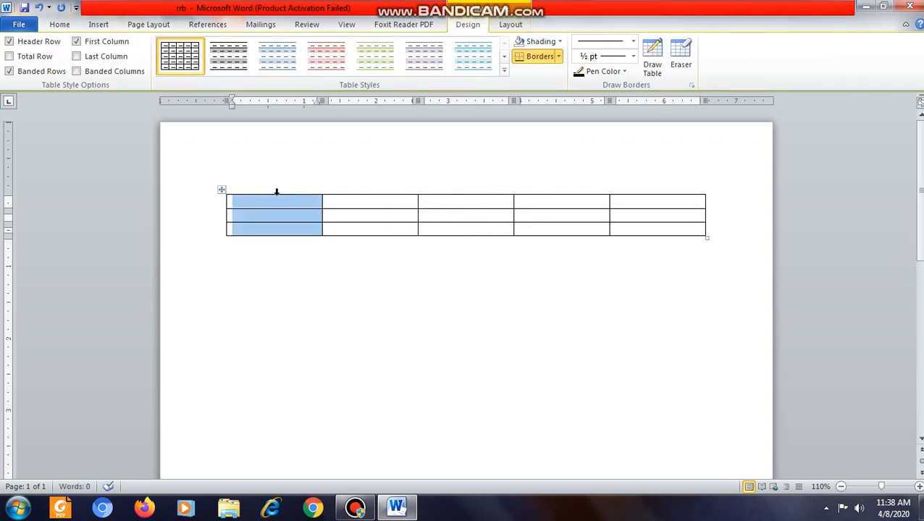
left_click(371, 192)
left_click(456, 193)
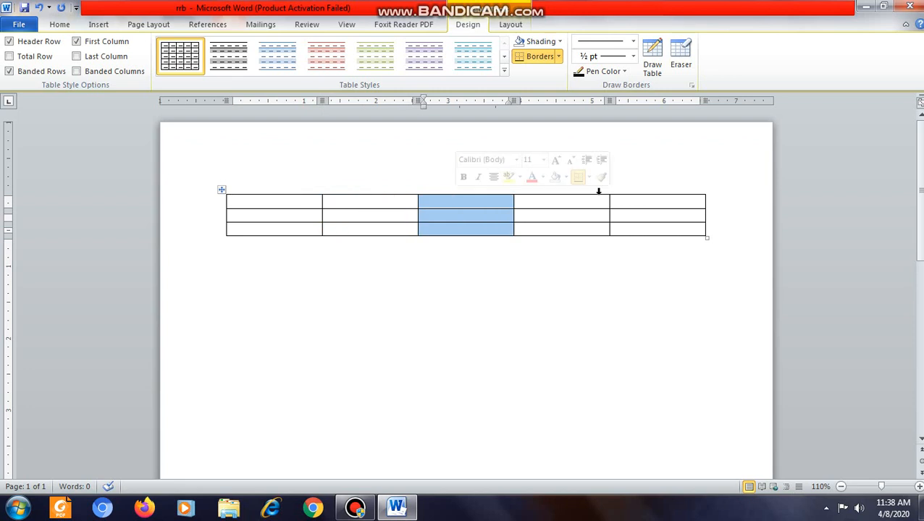
left_click(591, 192)
left_click(651, 192)
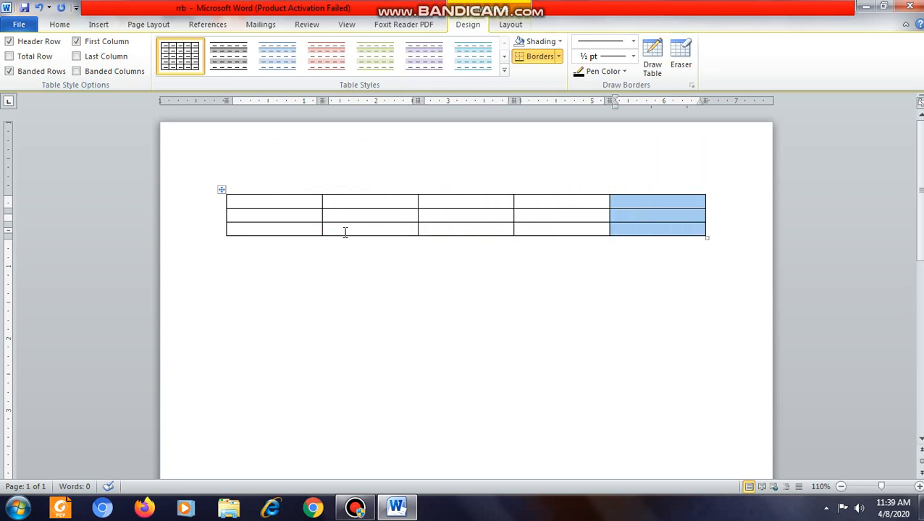
Step: Highlight each of the table's three rows in turn, ending with nothing selected
left_click(281, 308)
left_click_drag(265, 202, 671, 200)
left_click_drag(308, 215, 637, 213)
left_click(302, 230)
left_click_drag(303, 231, 652, 237)
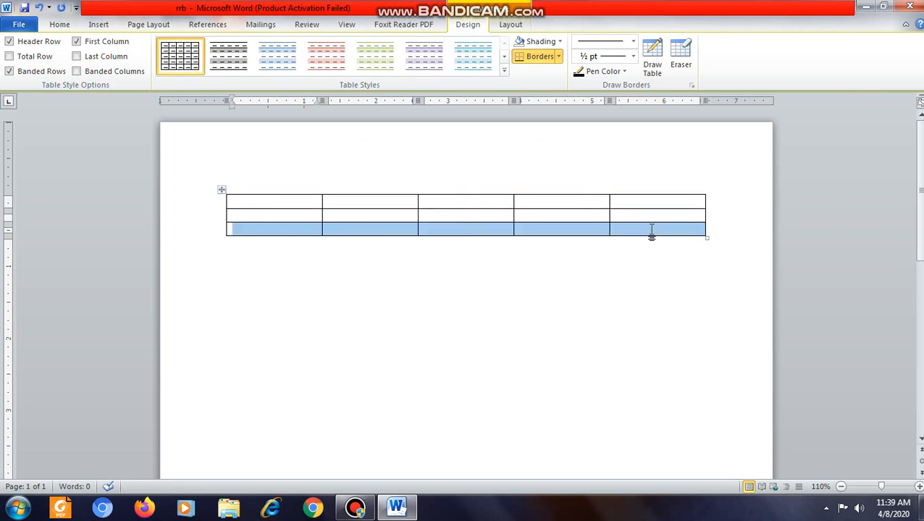
left_click(542, 294)
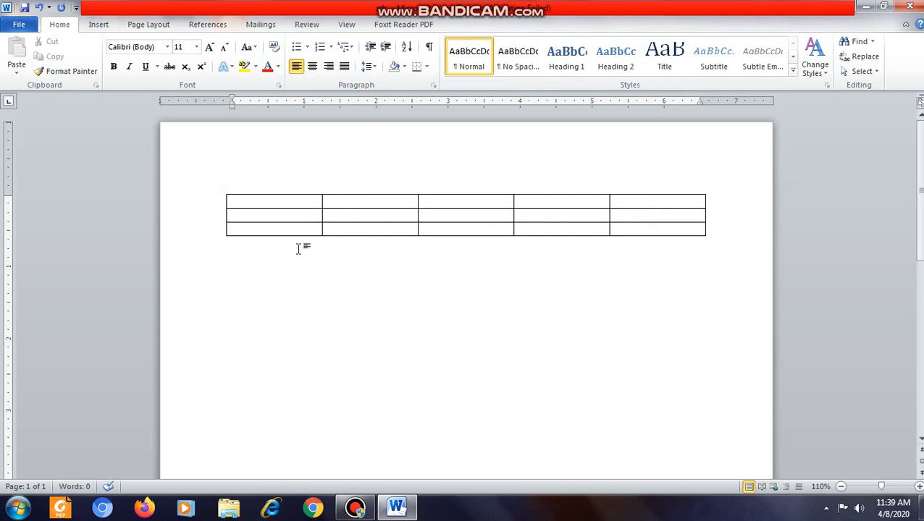
Step: Enter the headings "s.no" and "Name" in the first two cells of the table's first row
left_click(282, 202)
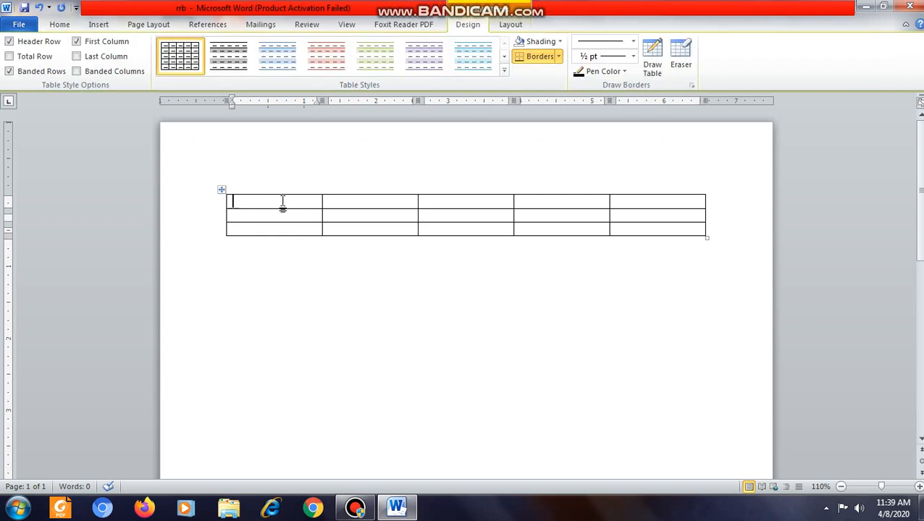
type("s.no")
left_click(365, 203)
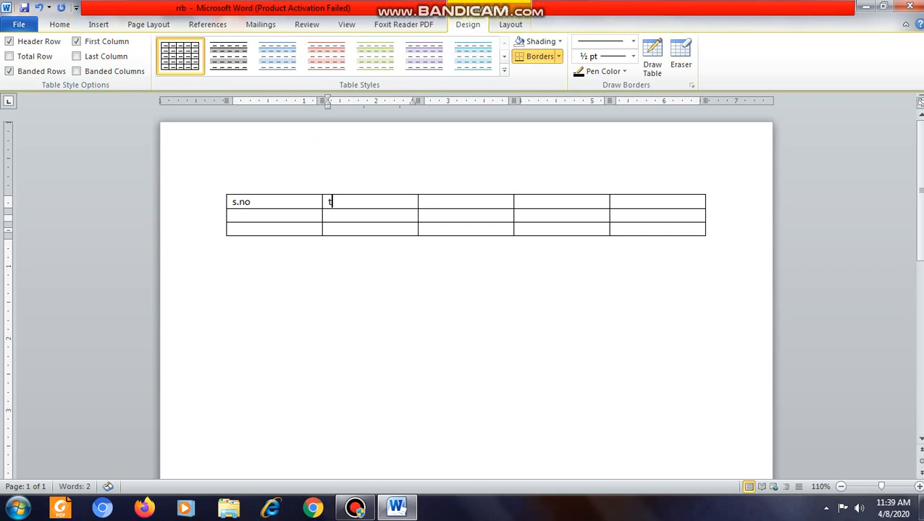
type("tab")
key("BackSpace")
key("BackSpace")
key("BackSpace")
type("nme")
key("BackSpace")
key("BackSpace")
type("ame")
key("Tab")
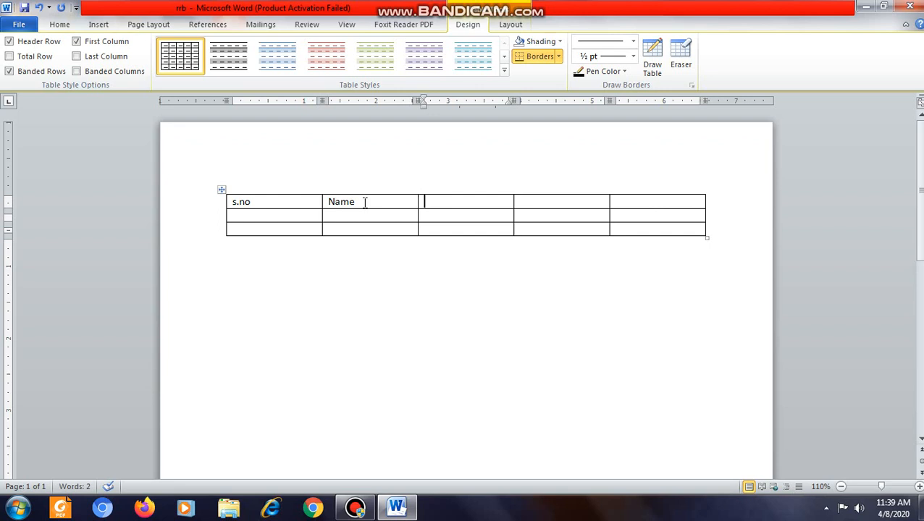
Step: Enter the headings "F name", "Subject" and "number" in the remaining three cells of the first row
type("F n")
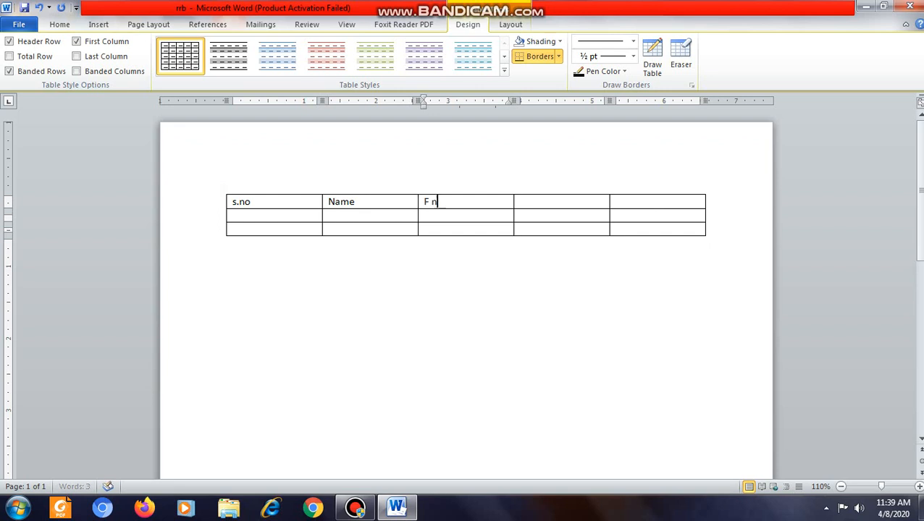
type("ame")
key("Tab")
type("s")
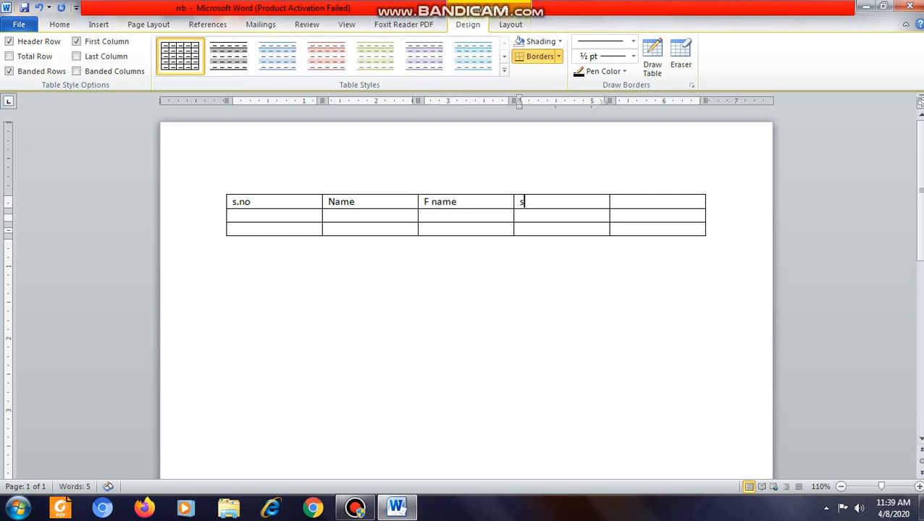
type("ubject")
key("Tab")
type("number")
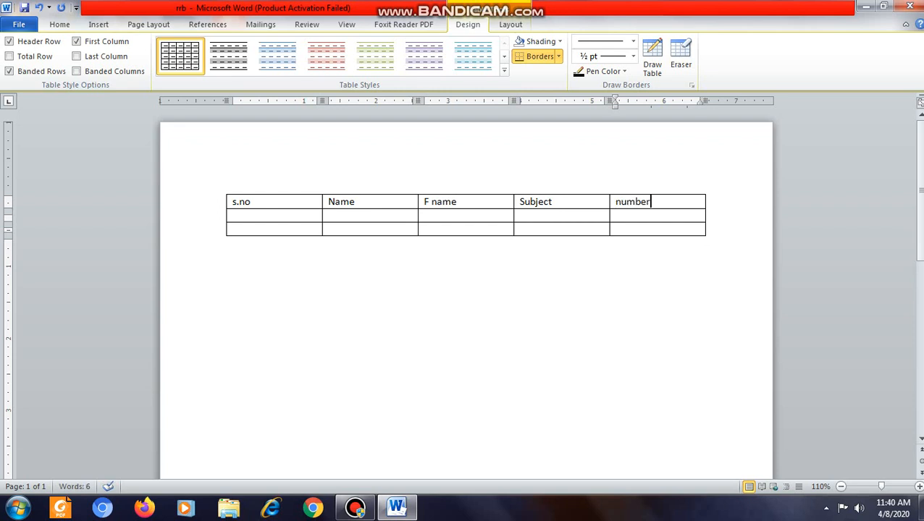
left_click(298, 216)
left_click(253, 201)
left_click(345, 215)
left_click(449, 215)
left_click(555, 219)
left_click(628, 109)
left_click(369, 304)
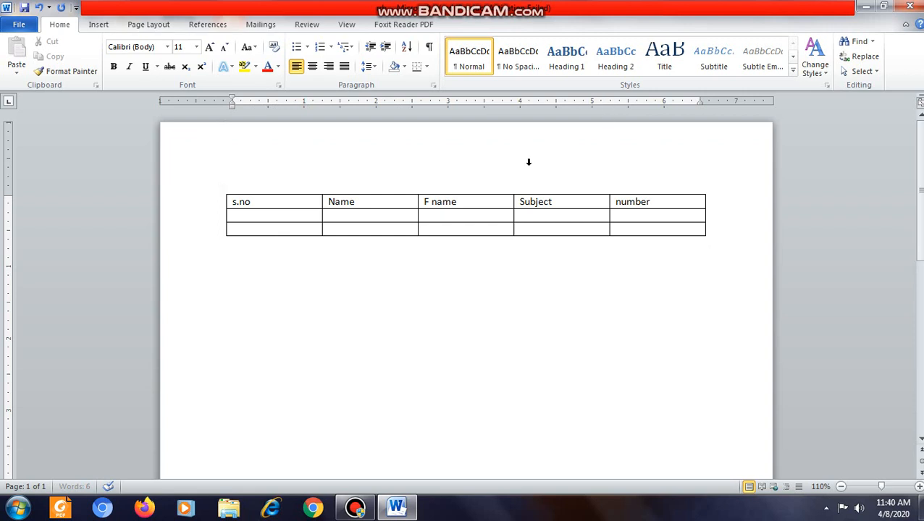
Step: Narrow the s.no column to about 0.5 inch and the Name column to about 1.25 inches
left_click(489, 218)
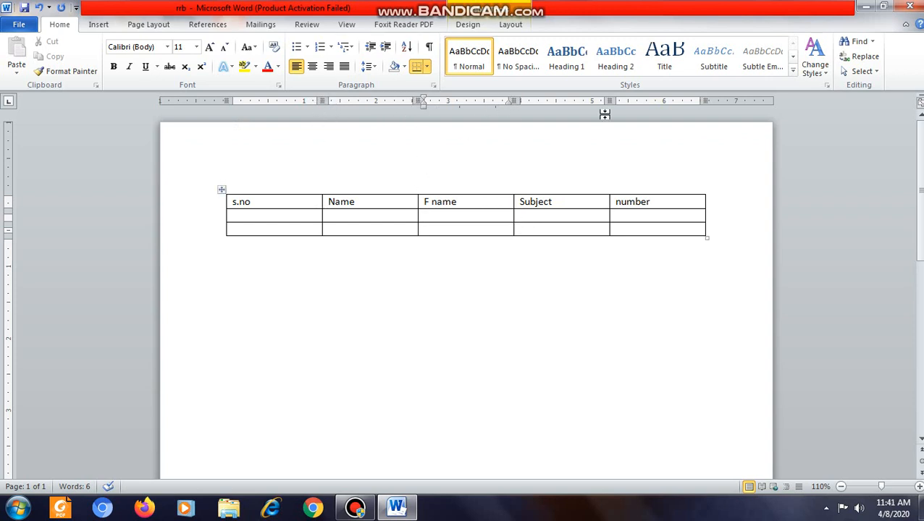
left_click_drag(322, 99, 262, 109)
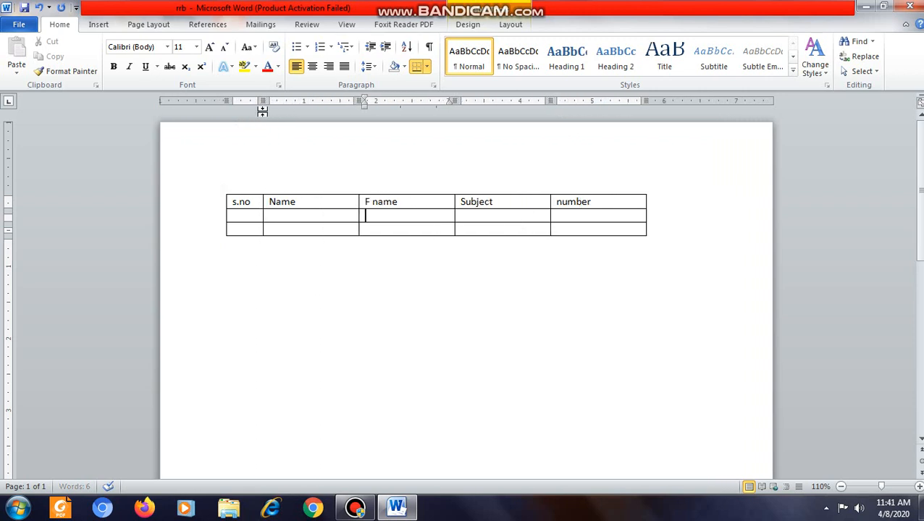
left_click_drag(357, 100, 353, 100)
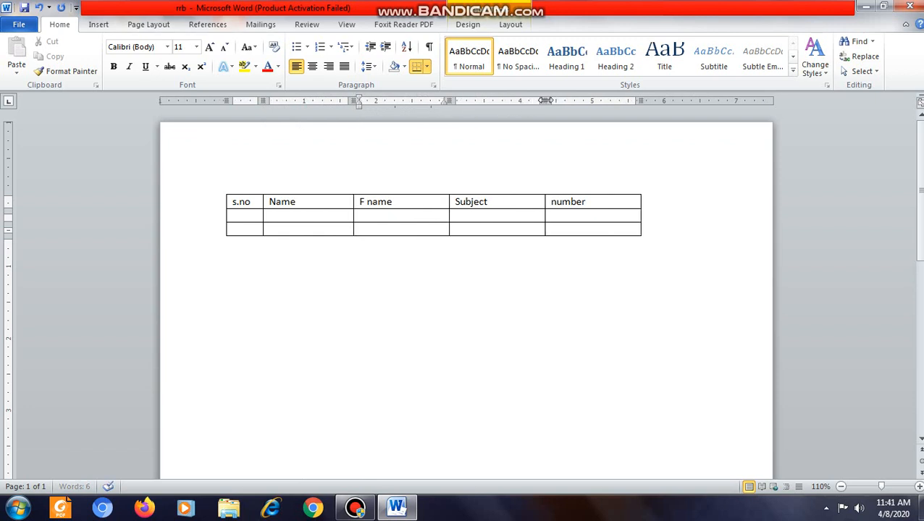
Step: Widen the Subject column to about 2.8 inches and narrow the number column to about 0.8 inch
left_click_drag(546, 100, 632, 102)
left_click_drag(727, 102, 691, 102)
left_click_drag(632, 101, 651, 101)
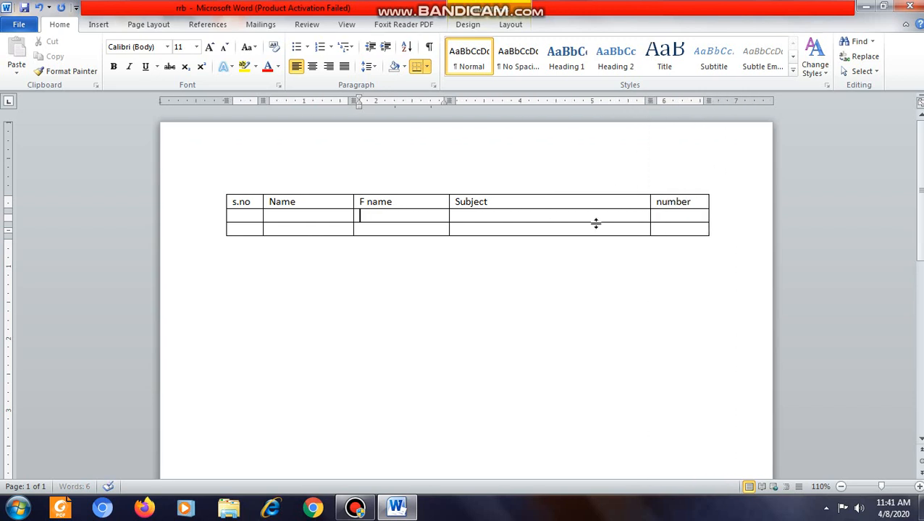
left_click(258, 214)
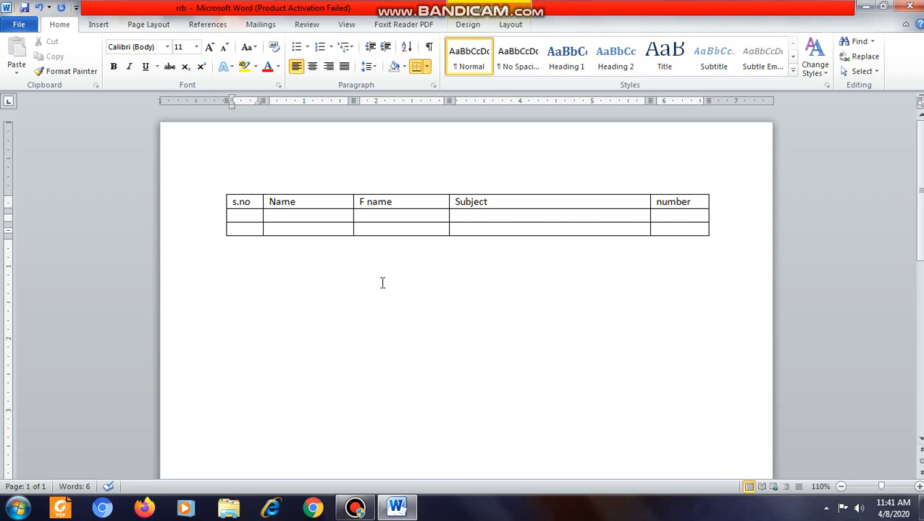
left_click(240, 201)
left_click(301, 199)
left_click(377, 200)
left_click(503, 200)
left_click(671, 199)
left_click(307, 203)
Step: Highlight the whole Name column and the whole F name column alternately
left_click(301, 192)
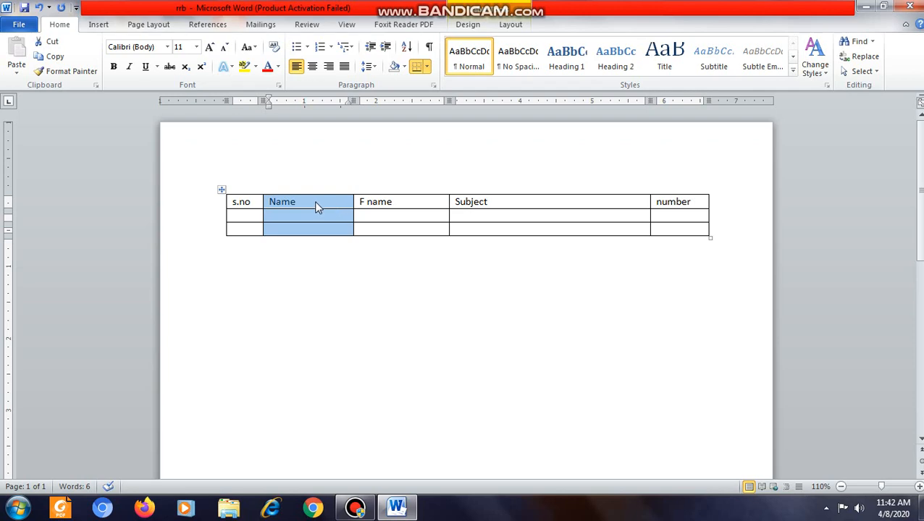
left_click(627, 110)
left_click(400, 192)
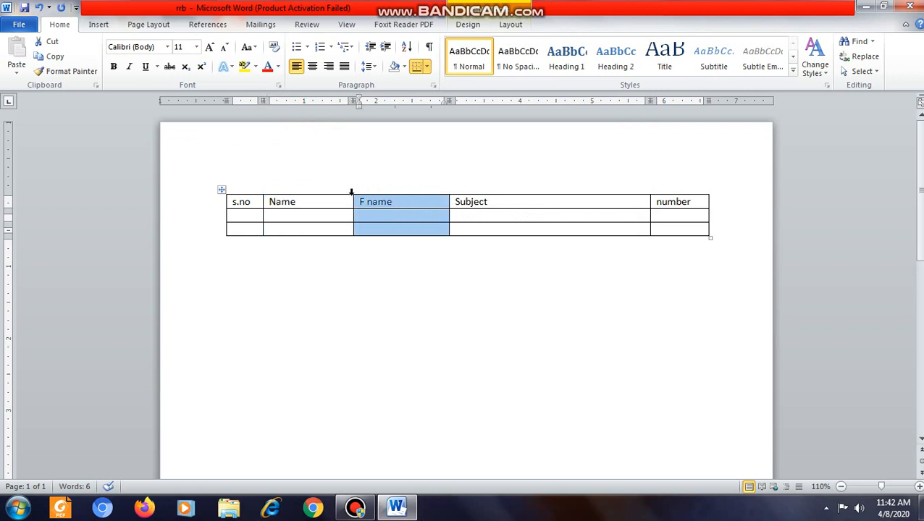
left_click(313, 190)
left_click(404, 190)
left_click(308, 187)
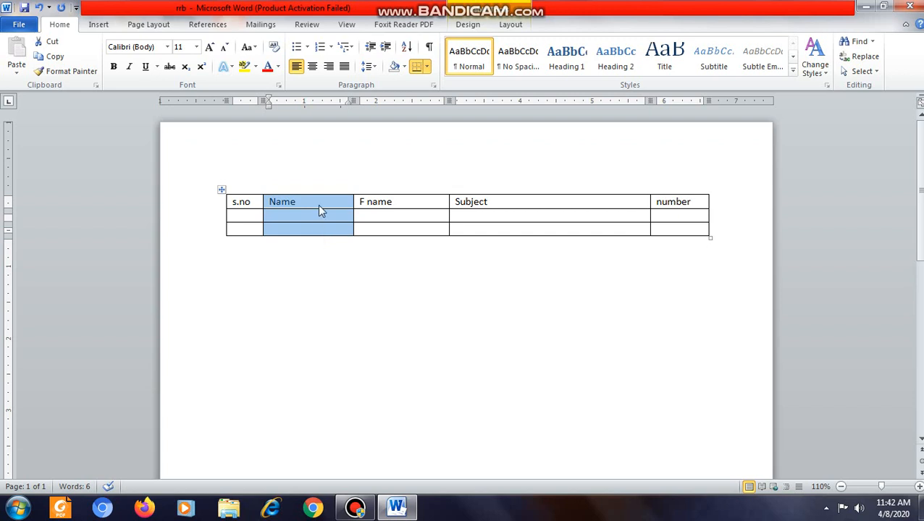
Step: Insert a new column immediately to the right of the Name column
left_click(321, 202)
left_click_drag(330, 198, 326, 227)
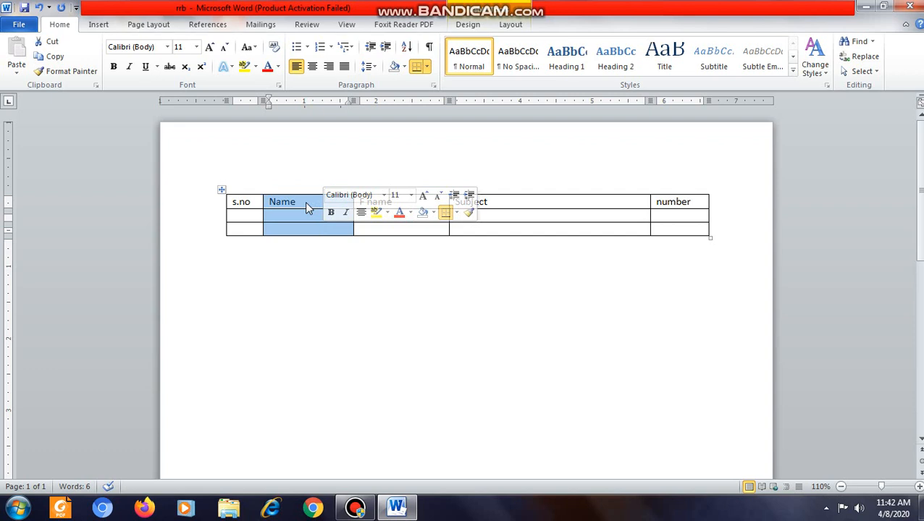
right_click(306, 203)
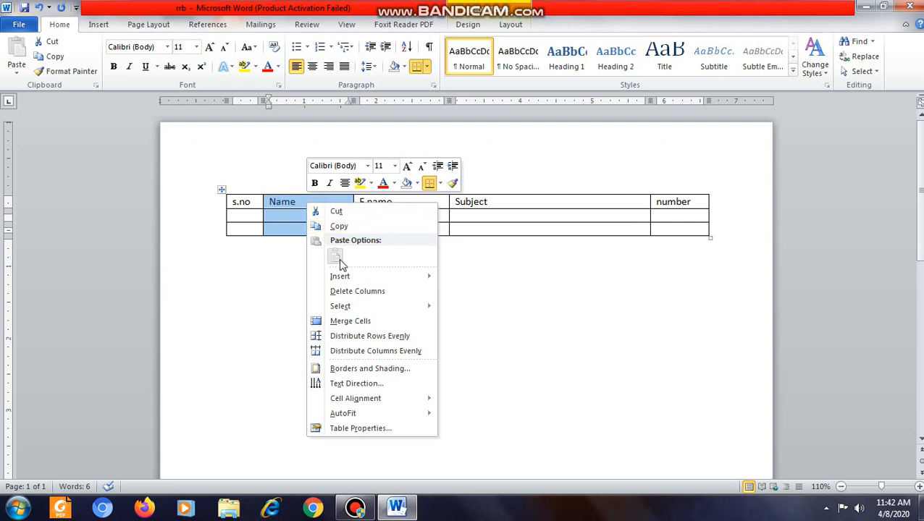
mouse_move(345, 277)
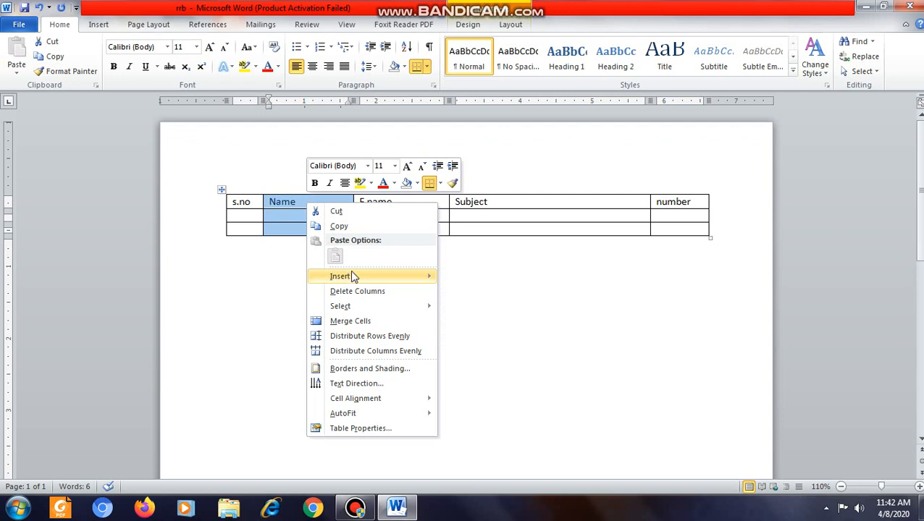
mouse_move(414, 279)
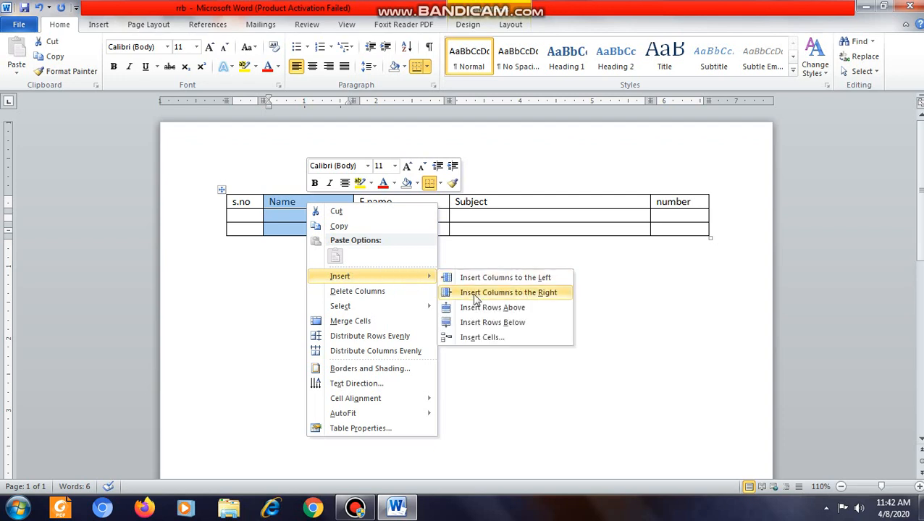
left_click(548, 299)
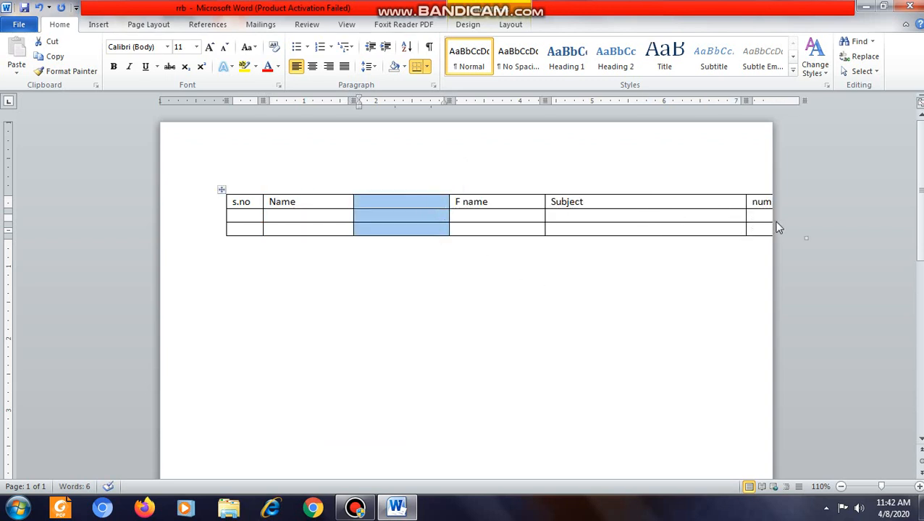
Step: Narrow the new blank column to about 0.9 inch and the Subject column to about 2.7 inches
left_click(417, 204)
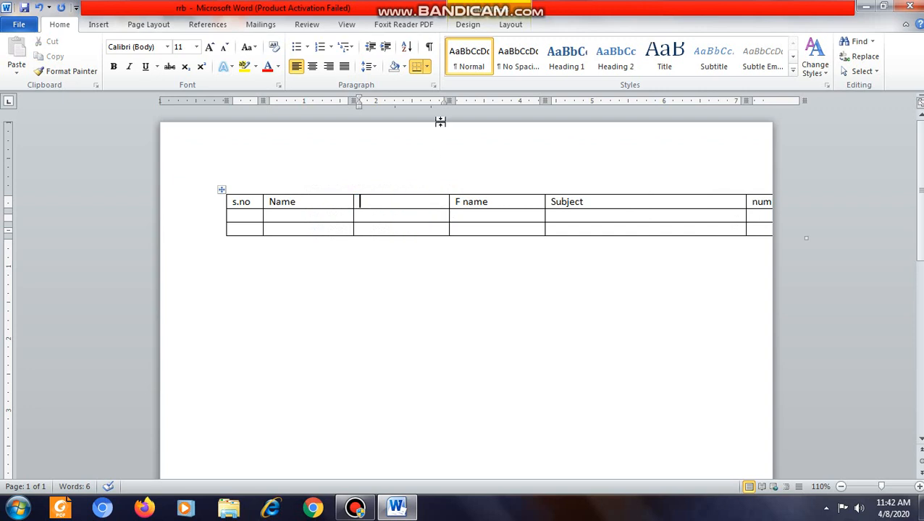
left_click_drag(449, 100, 420, 106)
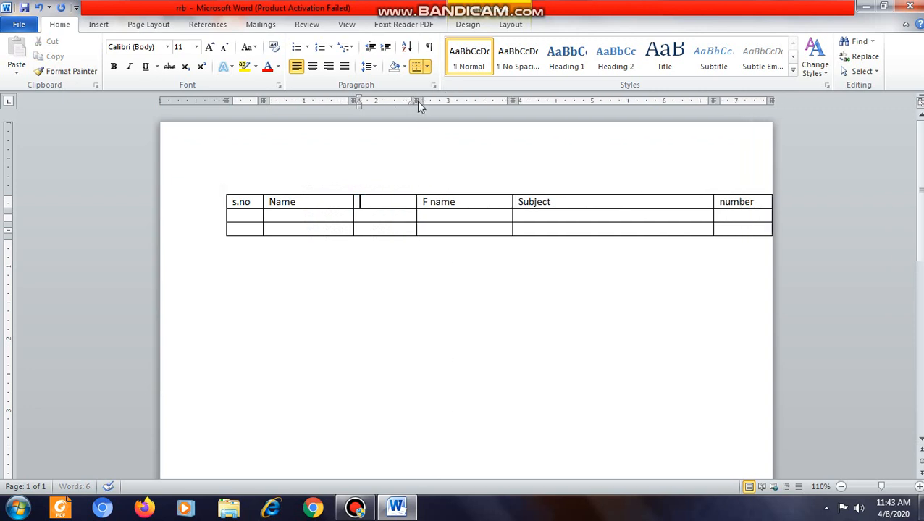
left_click_drag(713, 100, 705, 101)
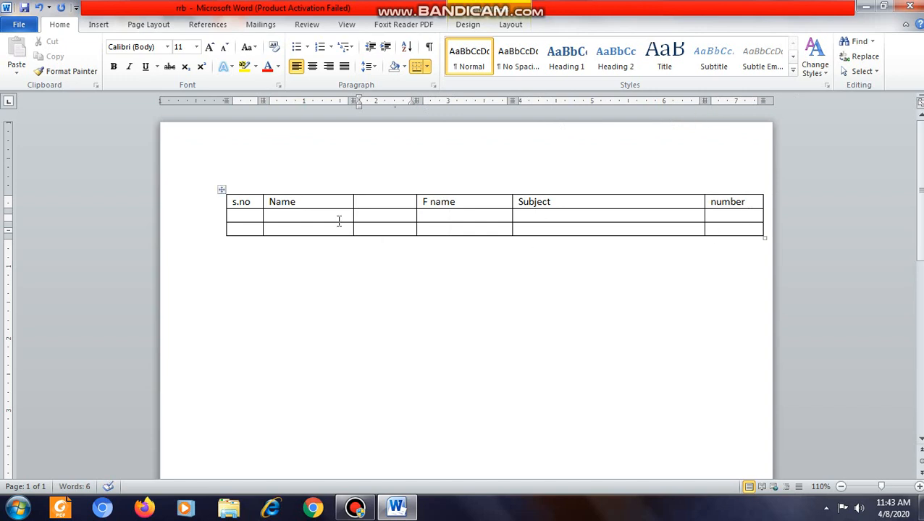
Step: Enter the heading "dob" in the blank first-row cell between Name and F name
left_click(383, 205)
type("dob")
Step: Apply the 1. 2. 3. numbering format to the two empty cells below the s.no heading
left_click(251, 215)
left_click_drag(244, 216, 247, 228)
left_click(245, 216)
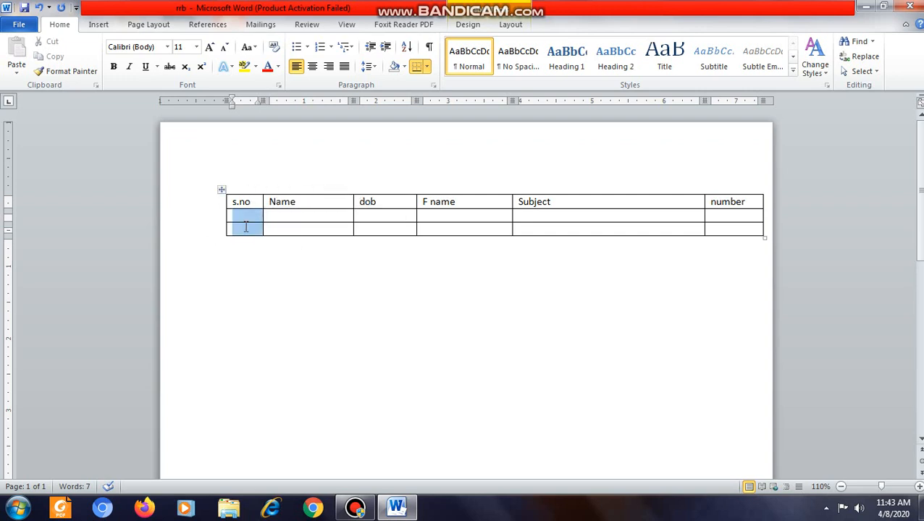
left_click(331, 48)
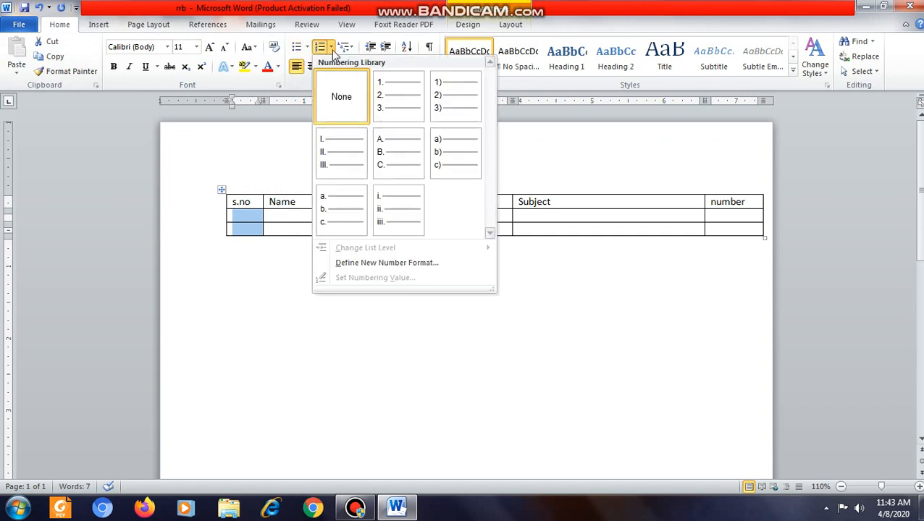
left_click(381, 92)
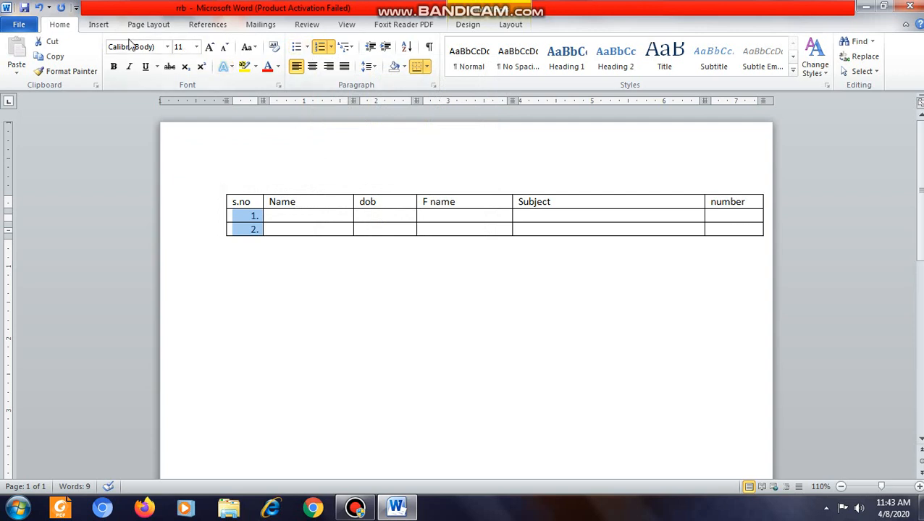
Step: Add a third numbered row at the end of the table and dismiss the Windows color scheme message
left_click(284, 230)
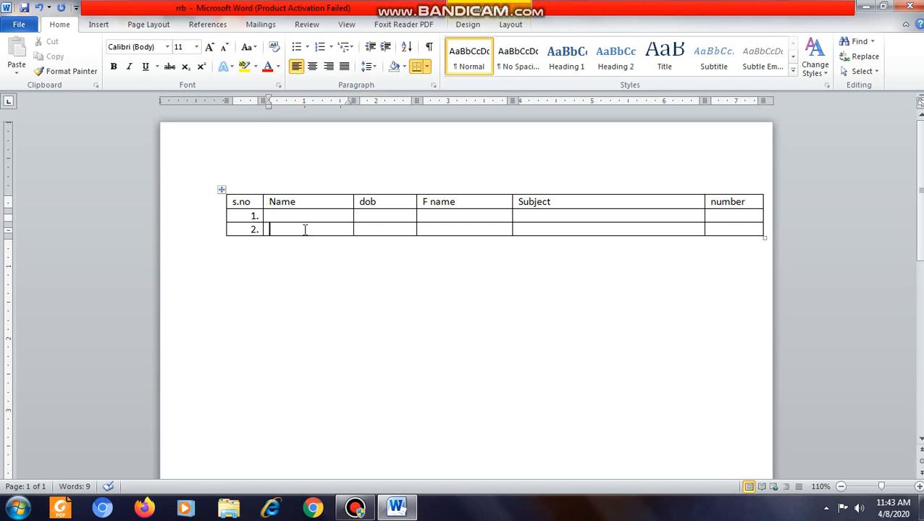
key("Tab")
key("Tab")
key("Tab")
key("Tab")
key("Tab")
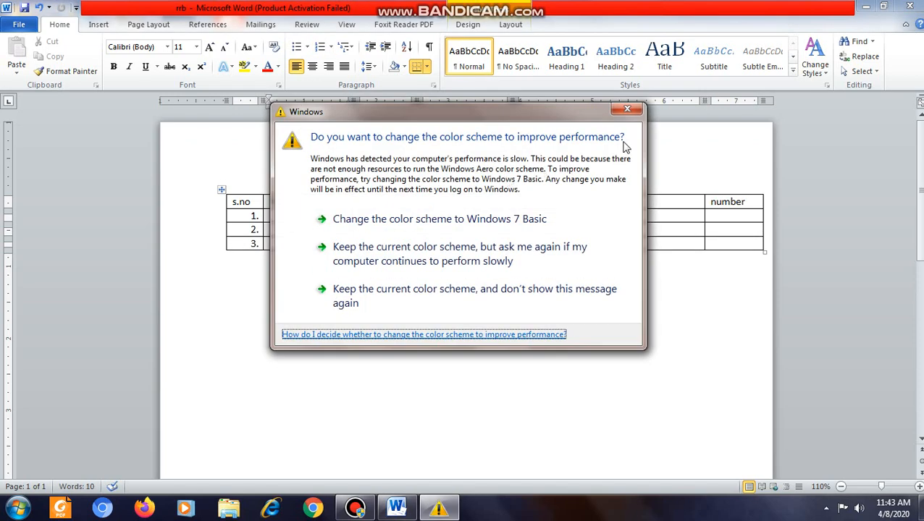
left_click(627, 110)
left_click(638, 247)
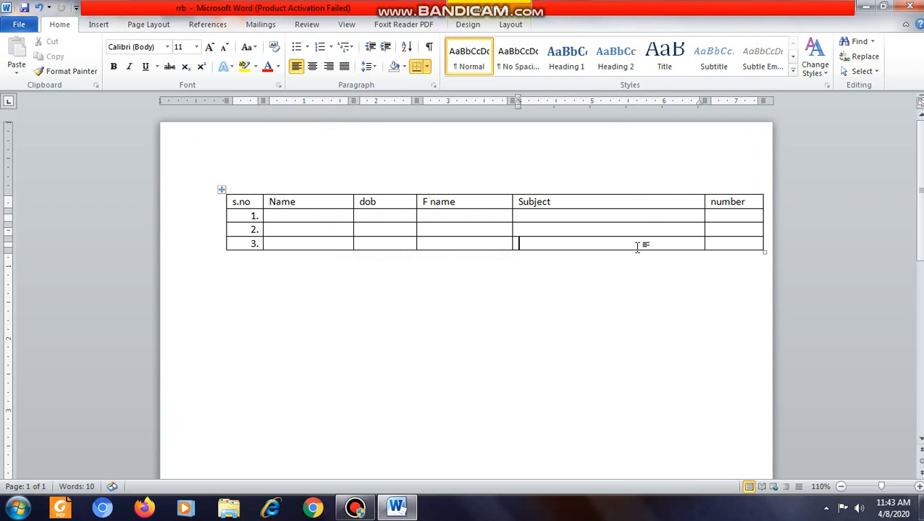
Step: Add more rows at the end of the table until the s.no numbering reaches 13
key("Tab")
key("Tab")
key("Tab")
key("Tab")
key("Tab")
key("Tab")
key("Tab")
key("Tab")
key("Tab")
key("Tab")
key("Tab")
key("Tab")
key("Tab")
key("Tab")
key("Tab")
key("Tab")
key("Tab")
key("Tab")
key("Tab")
key("Tab")
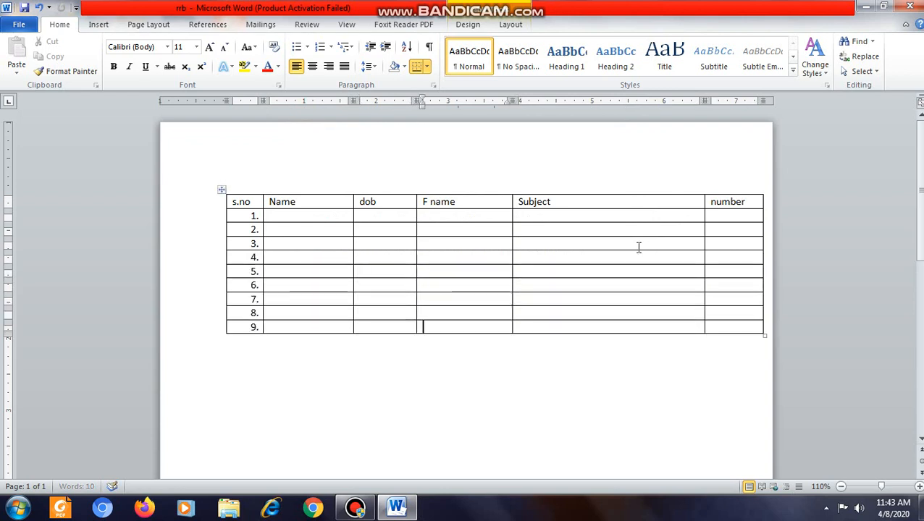
key("Tab")
key("Tab")
key("Tab")
key("Tab")
key("Tab")
key("Tab")
key("Tab")
key("Tab")
key("Tab")
key("Tab")
key("Tab")
key("Tab")
key("Tab")
key("Tab")
key("Tab")
key("Tab")
key("Tab")
key("Tab")
key("Tab")
key("Tab")
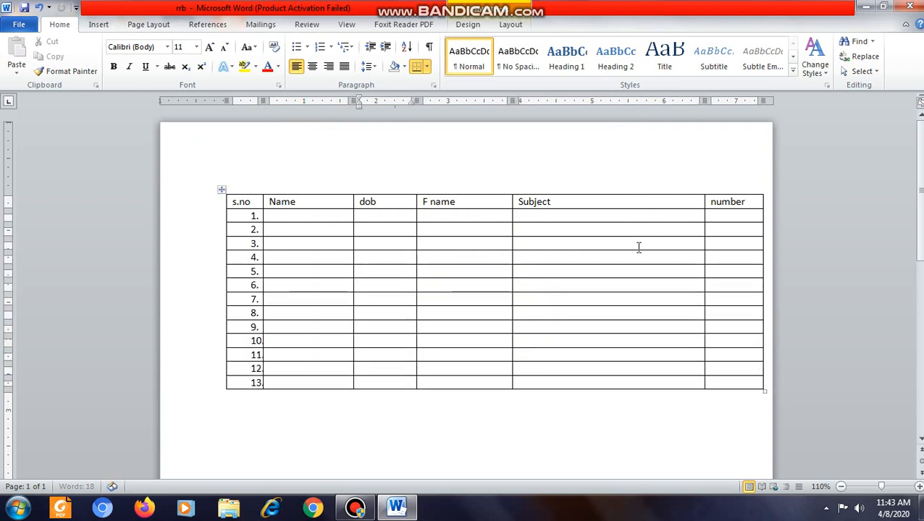
left_click(377, 379)
Step: Delete the entire F name column from the table
left_click(458, 190)
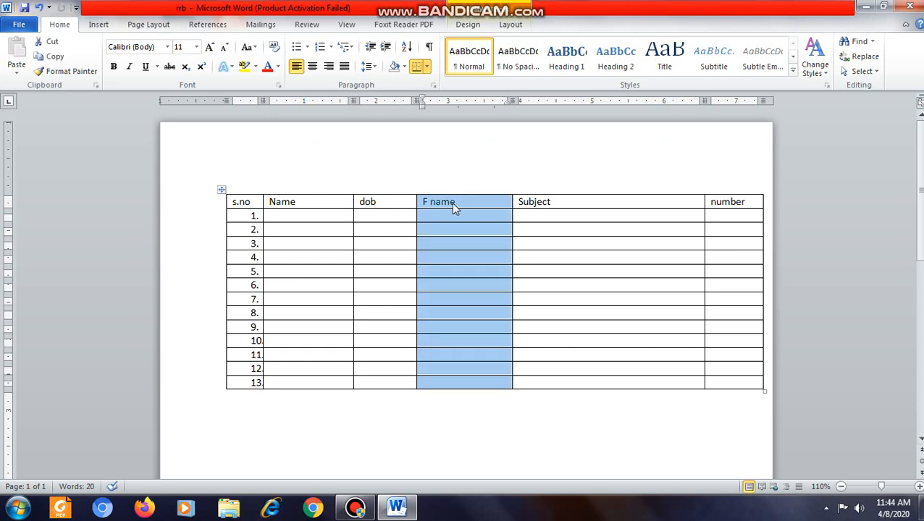
right_click(454, 208)
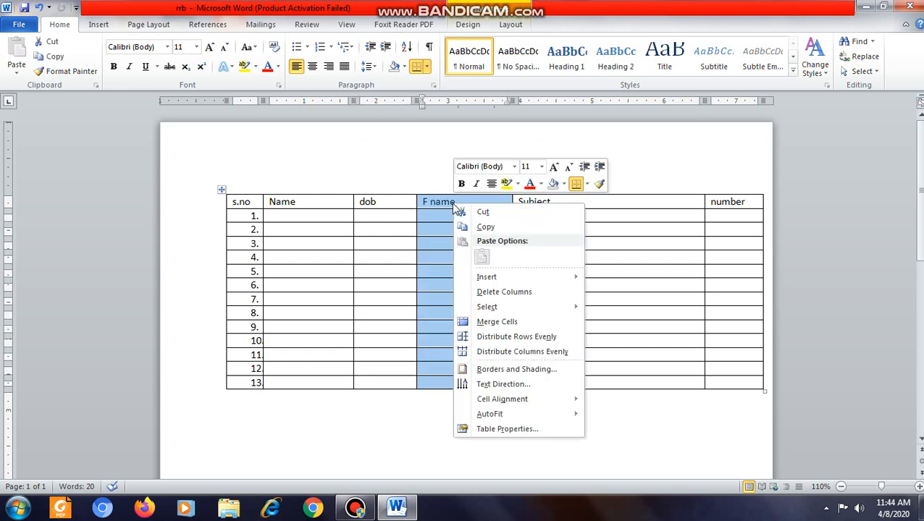
left_click(495, 295)
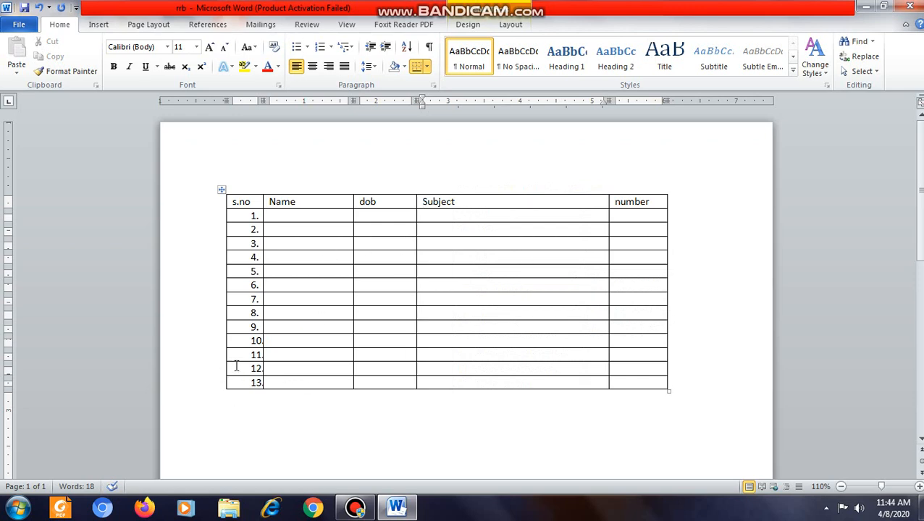
Step: Delete all cells of rows 11 to 13 with the Shift cells left option
left_click(244, 341)
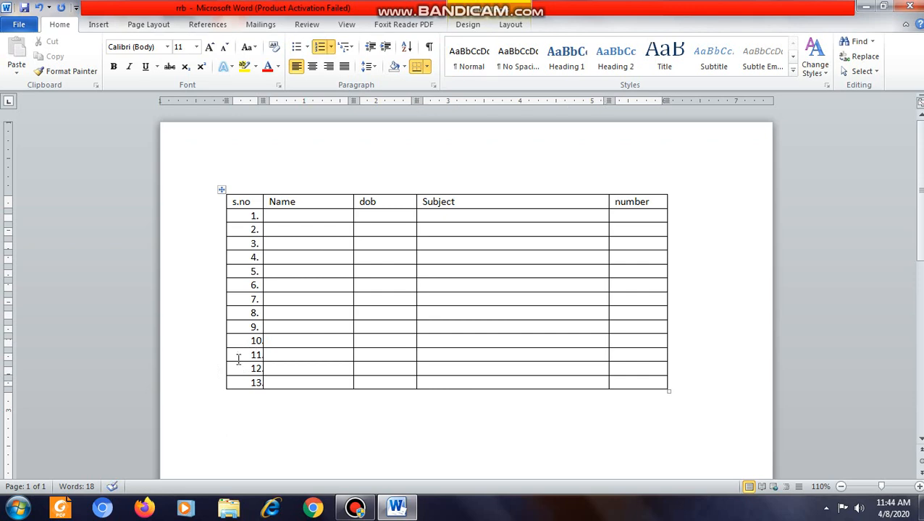
left_click_drag(239, 355, 524, 384)
left_click_drag(631, 386, 642, 386)
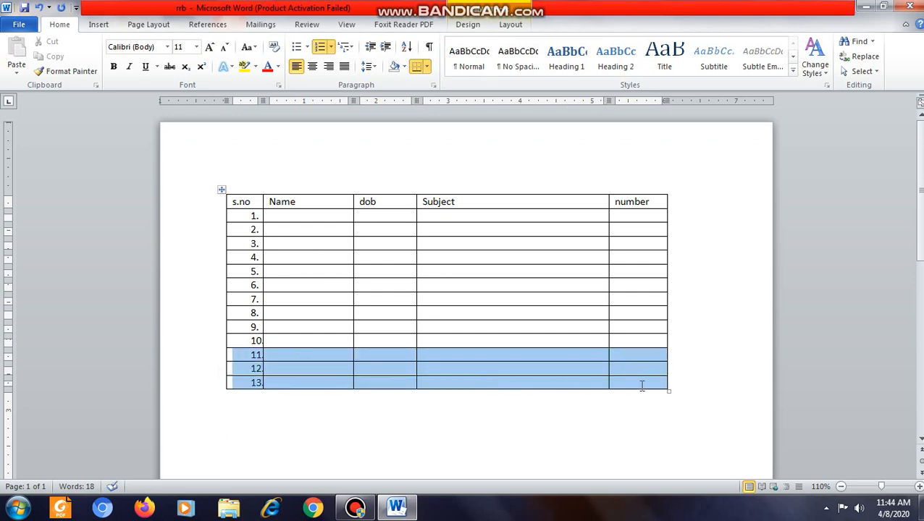
right_click(324, 366)
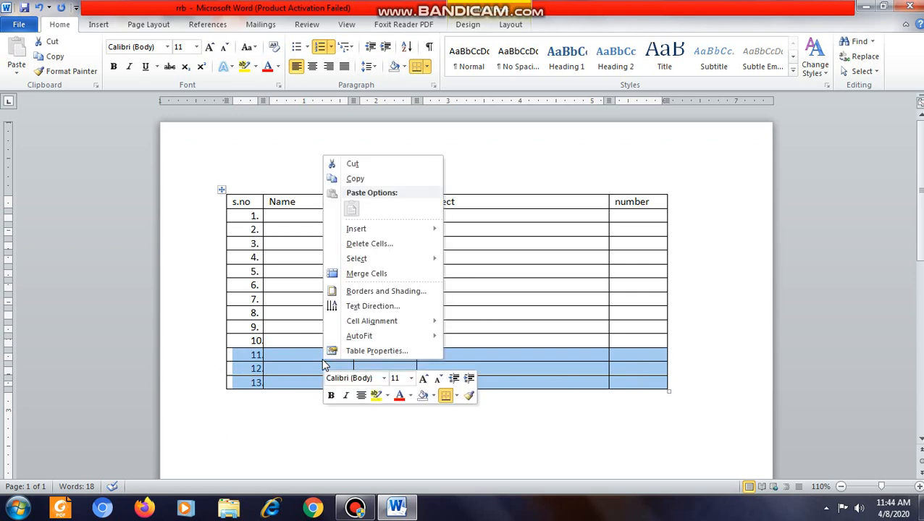
left_click(371, 245)
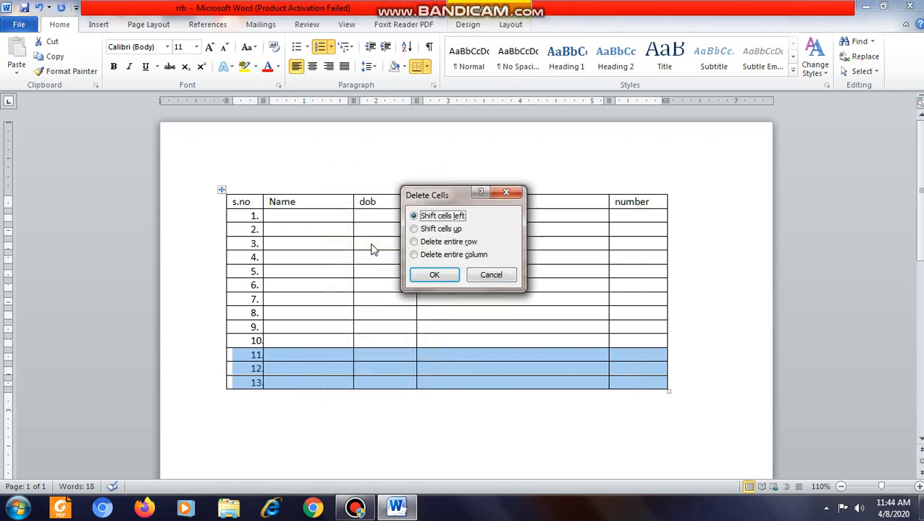
left_click(433, 277)
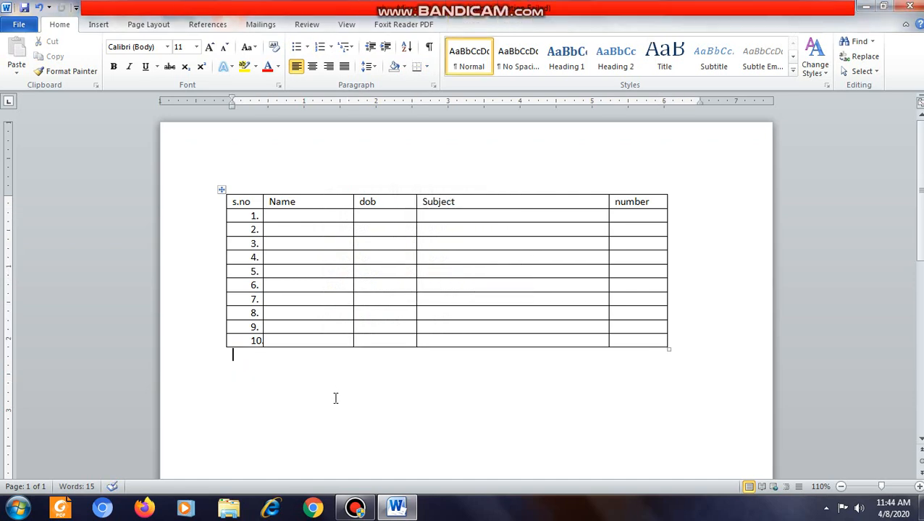
Step: Fill row 1 with "A" under Name and a date of birth under dob
left_click(296, 217)
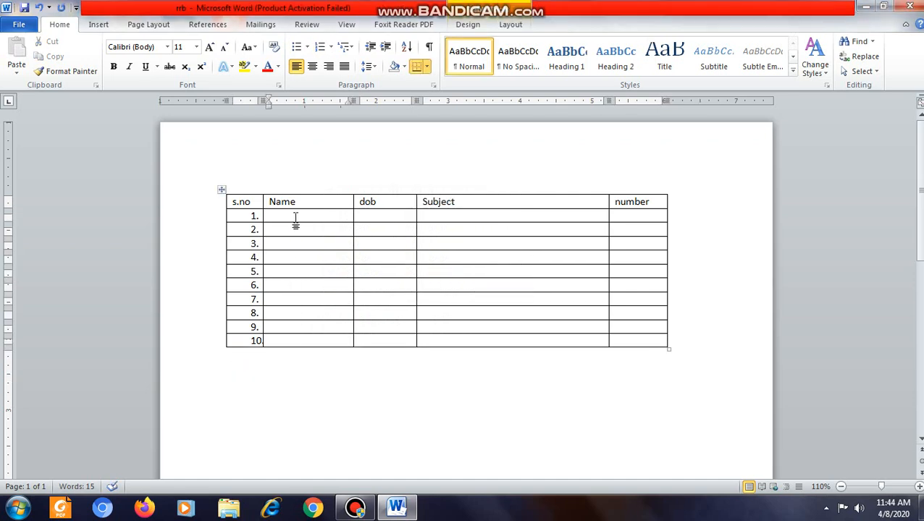
type("A")
key("Tab")
type("hjj")
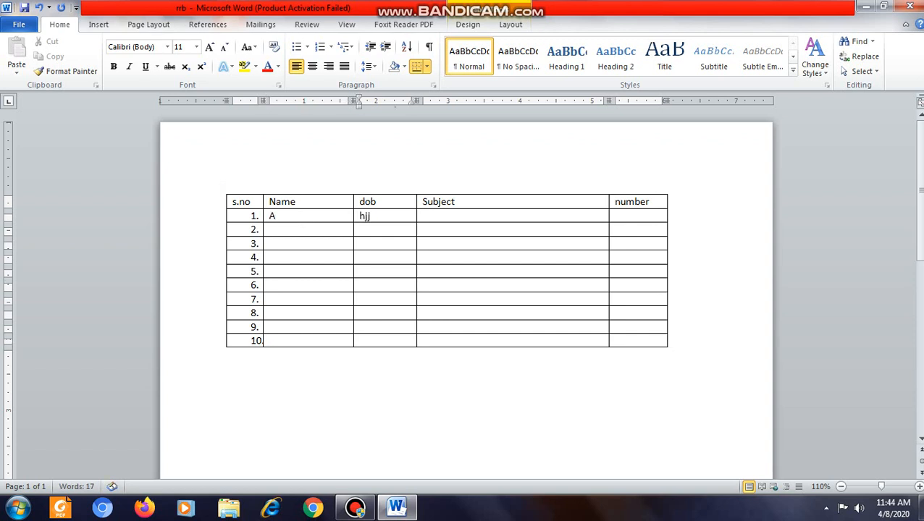
key("BackSpace")
key("BackSpace")
key("BackSpace")
type("11/03/")
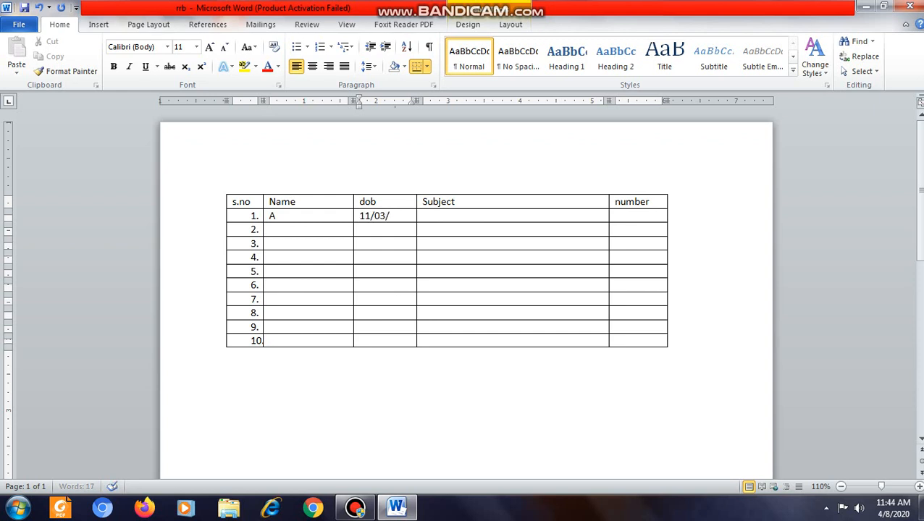
type("1995")
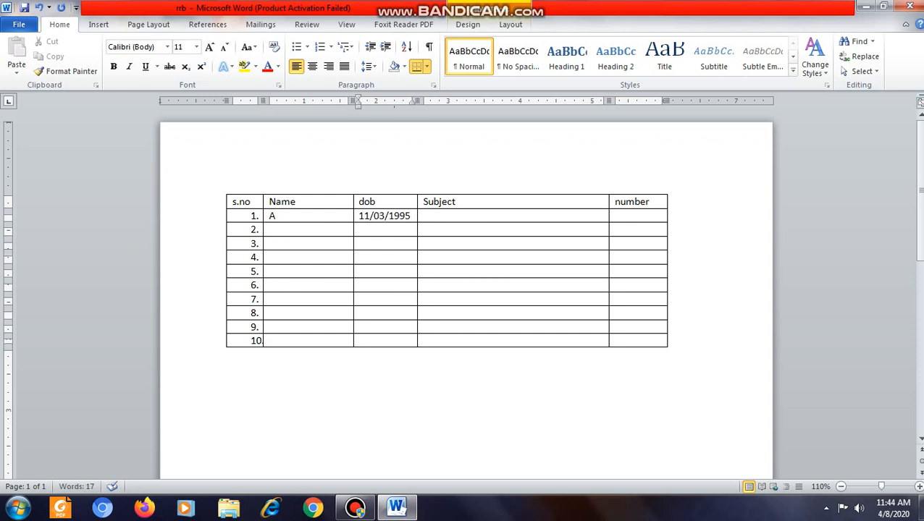
key("Tab")
type("ma")
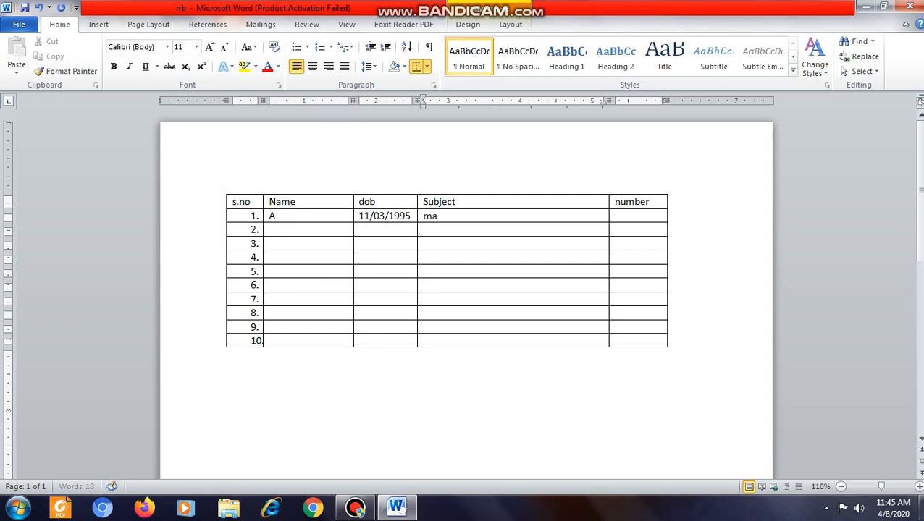
type("th, scie")
key("BackSpace")
key("BackSpace")
key("BackSpace")
key("BackSpace")
key("BackSpace")
key("BackSpace")
key("BackSpace")
key("BackSpace")
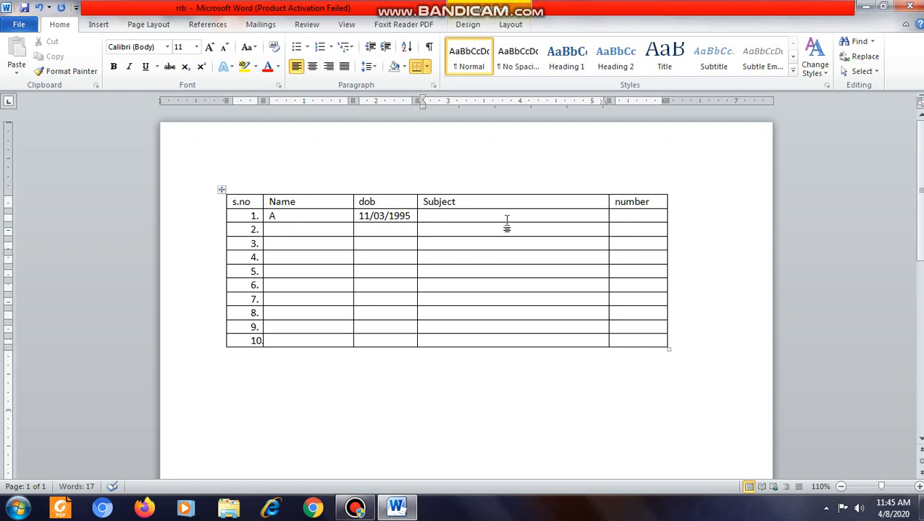
left_click(417, 217)
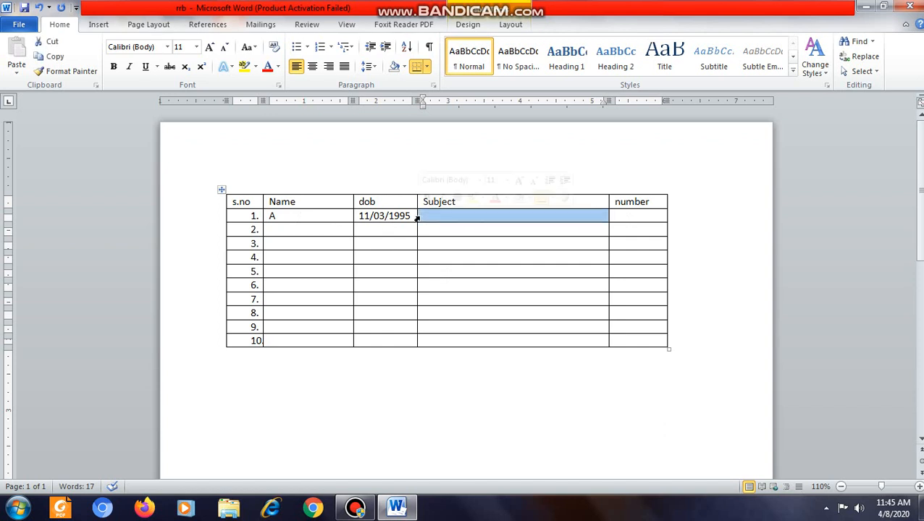
left_click(453, 232)
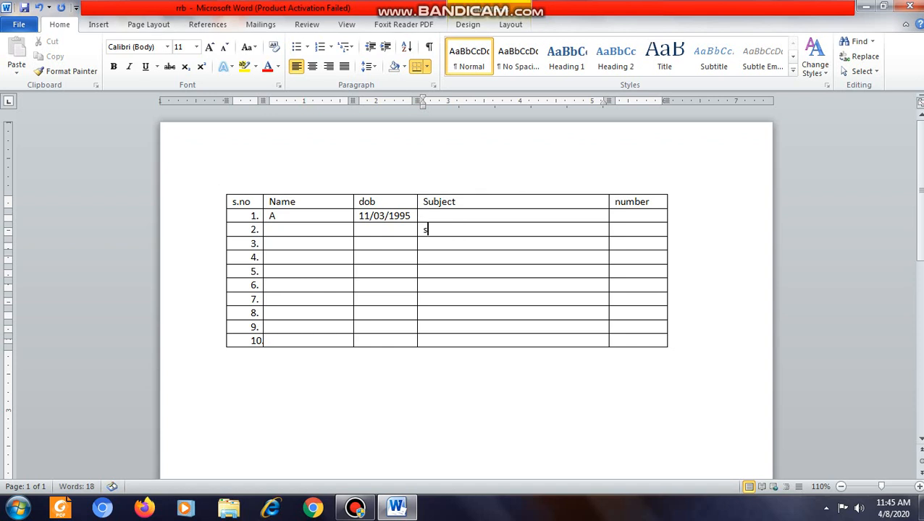
type("split")
key("BackSpace")
key("BackSpace")
Step: Split the Subject cell of row 1 into one column and six rows
left_click(418, 218)
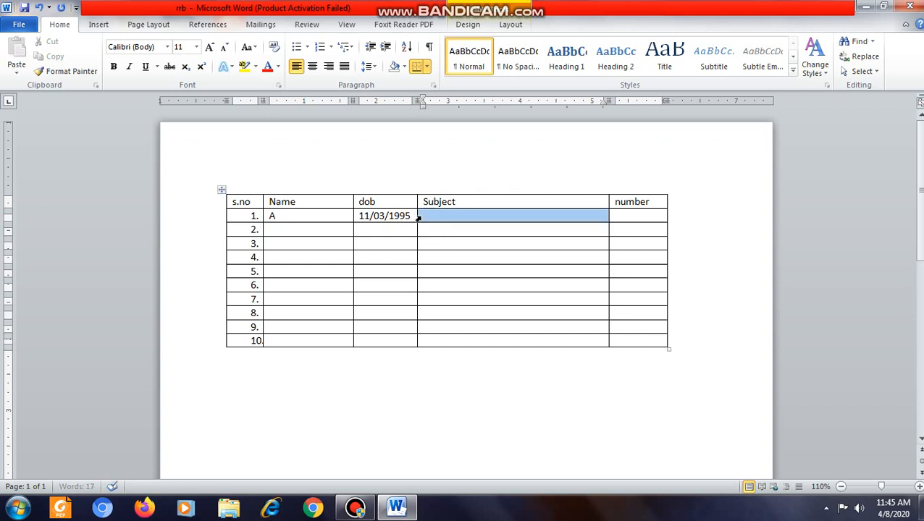
right_click(422, 220)
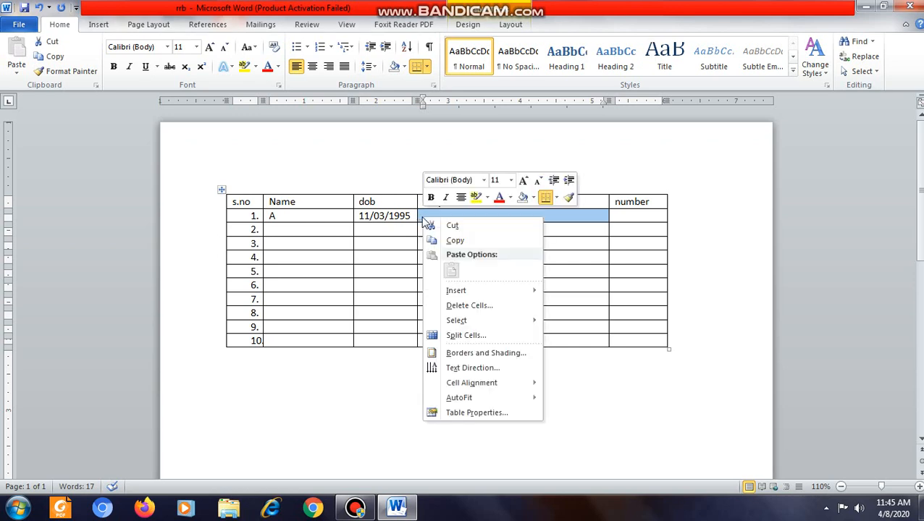
left_click(466, 337)
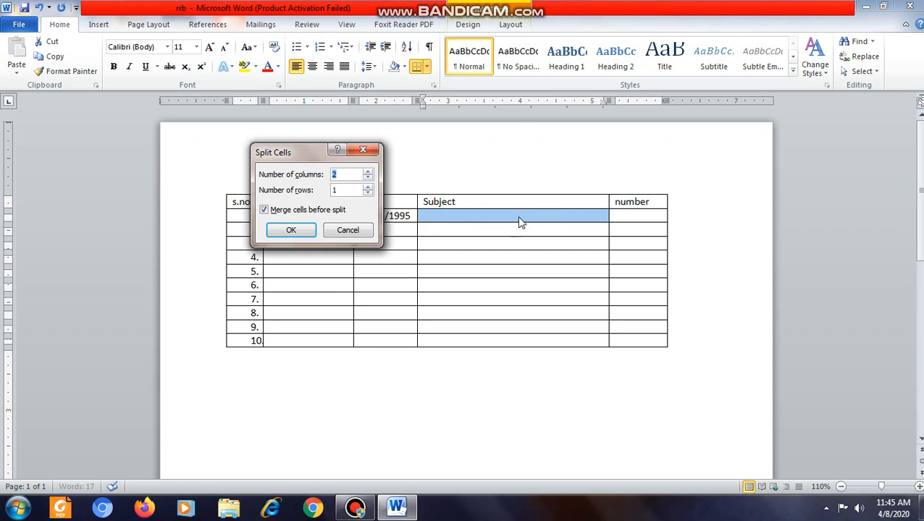
left_click(368, 182)
left_click(369, 186)
left_click(369, 187)
left_click(368, 186)
left_click(293, 228)
left_click(468, 457)
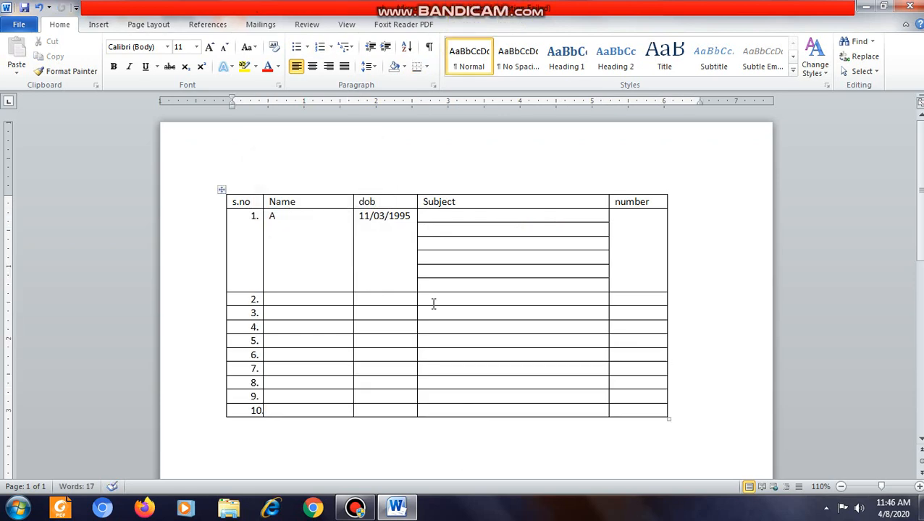
Step: Enter "Math" and "sci" in the first two split Subject cells of row 1
left_click(435, 217)
left_click(431, 231)
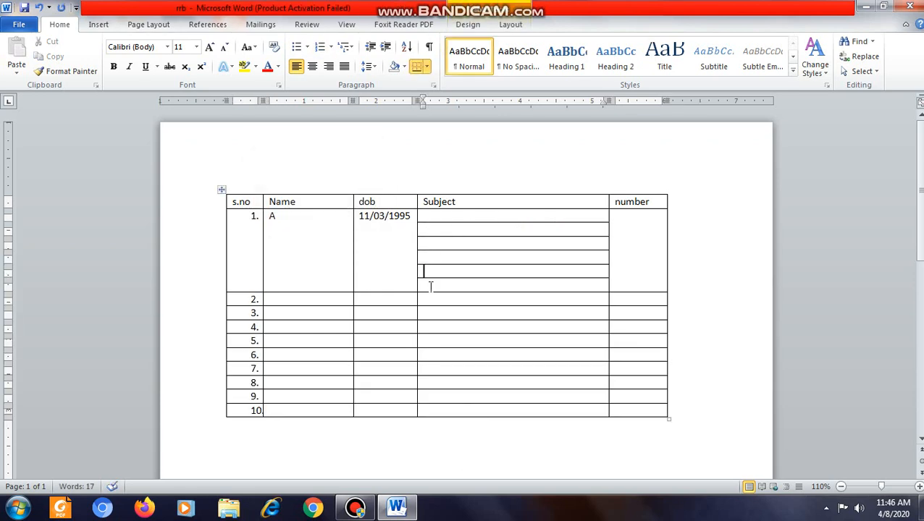
left_click(433, 216)
type("math")
left_click(456, 229)
type("sci")
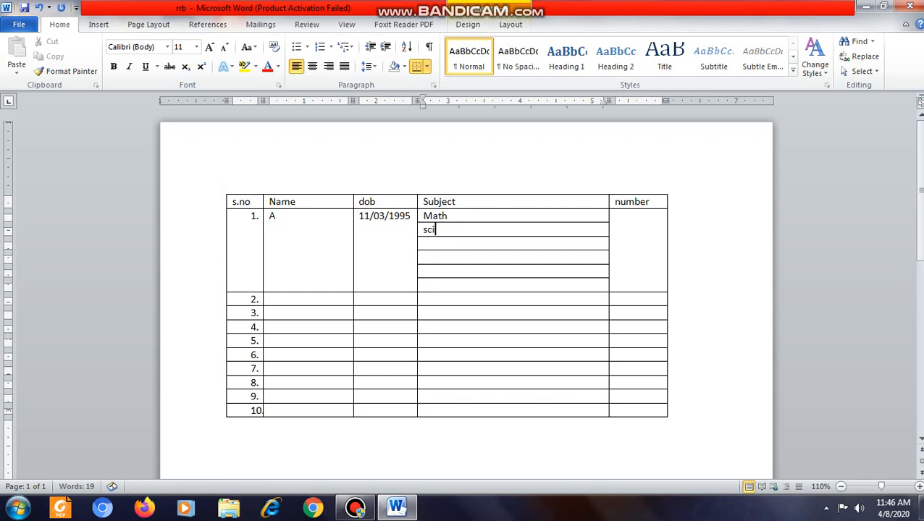
Step: Split the number cell of row 1 into one column and six rows
left_click(611, 253)
right_click(614, 252)
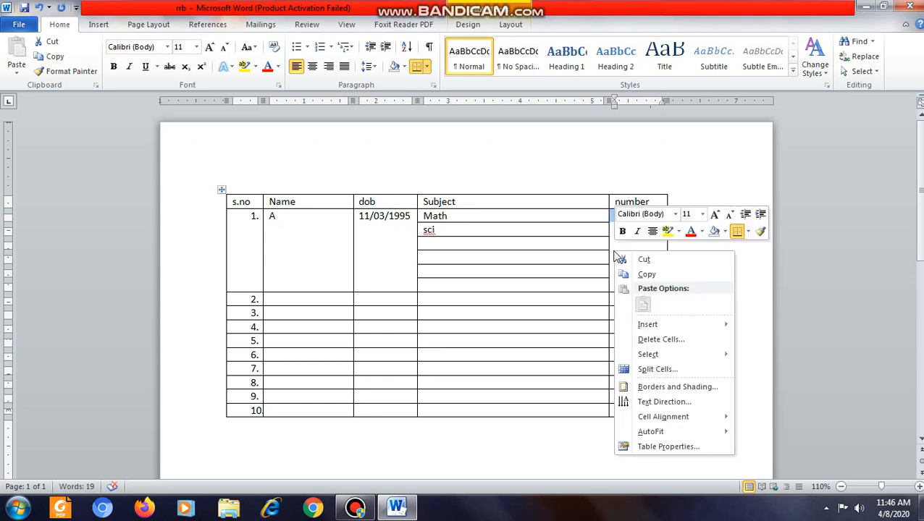
left_click(656, 369)
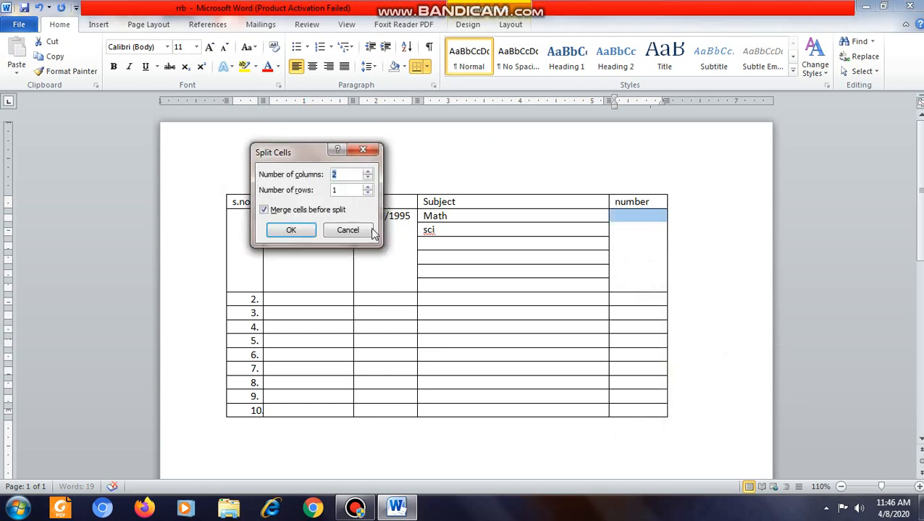
left_click(368, 177)
left_click(368, 187)
left_click(368, 188)
left_click(290, 229)
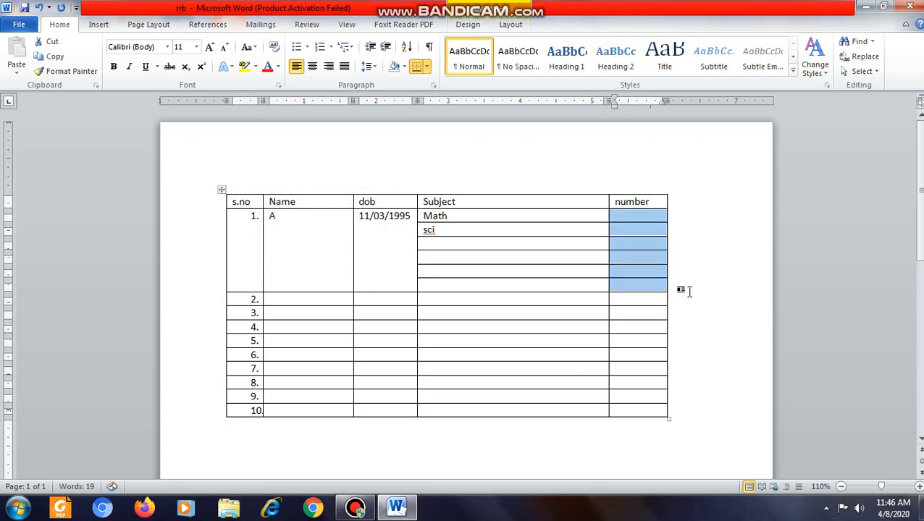
left_click(569, 356)
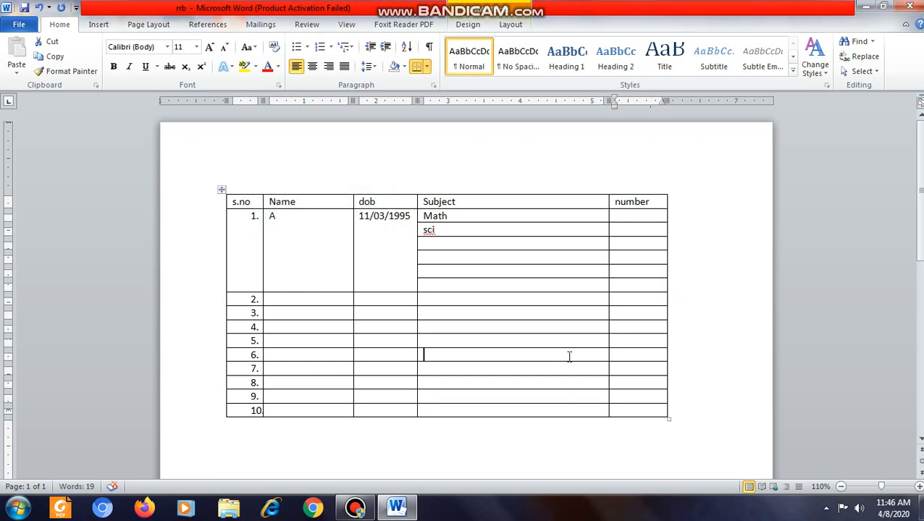
Step: Undo the splits of row 1's number and Subject cells together with the subject entries
left_click(420, 299)
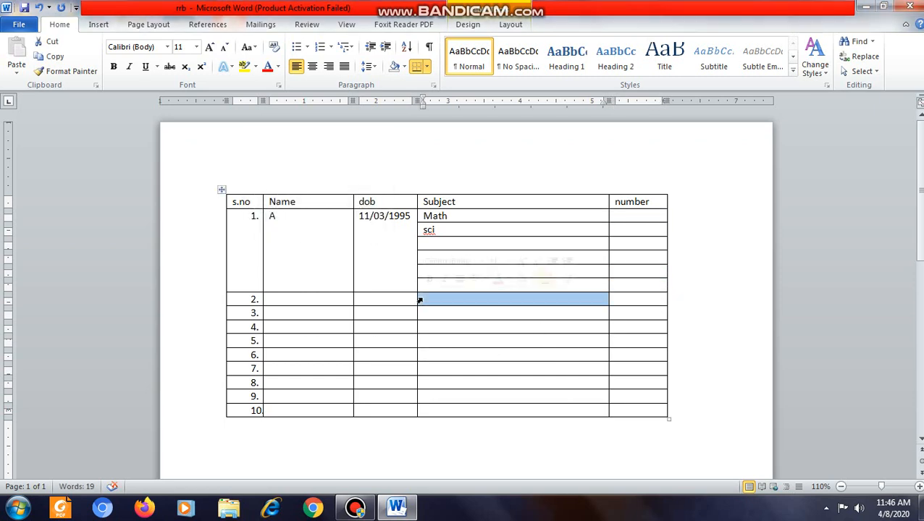
left_click(613, 300)
key("ctrl+z")
key("ctrl+z")
key("ctrl+z")
key("ctrl+z")
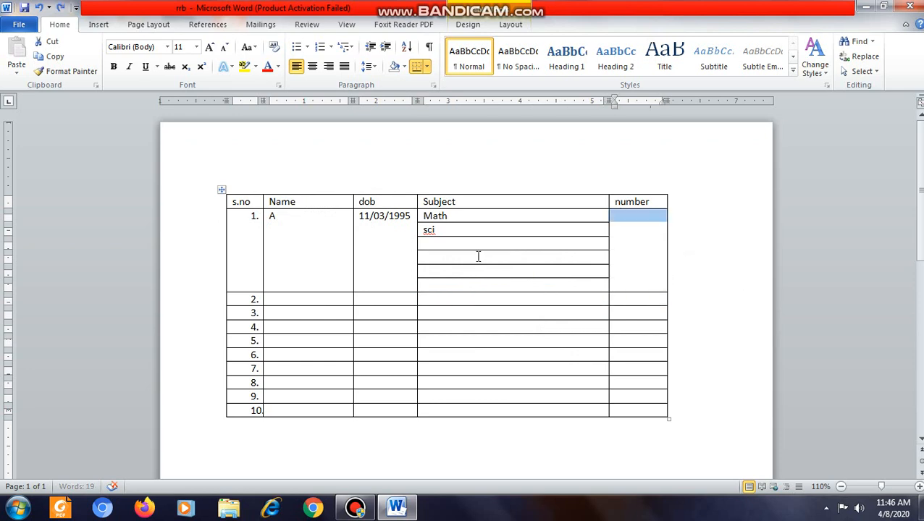
key("ctrl+z")
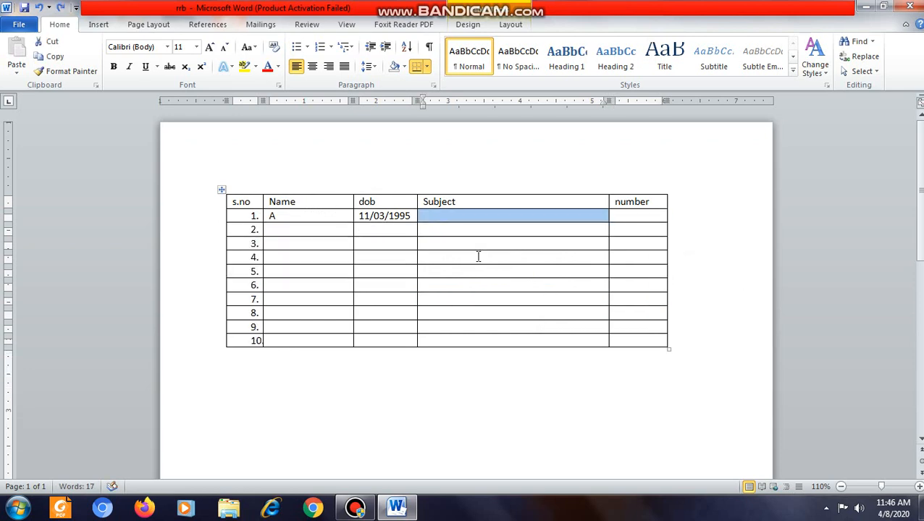
left_click(475, 256)
left_click_drag(509, 212, 516, 334)
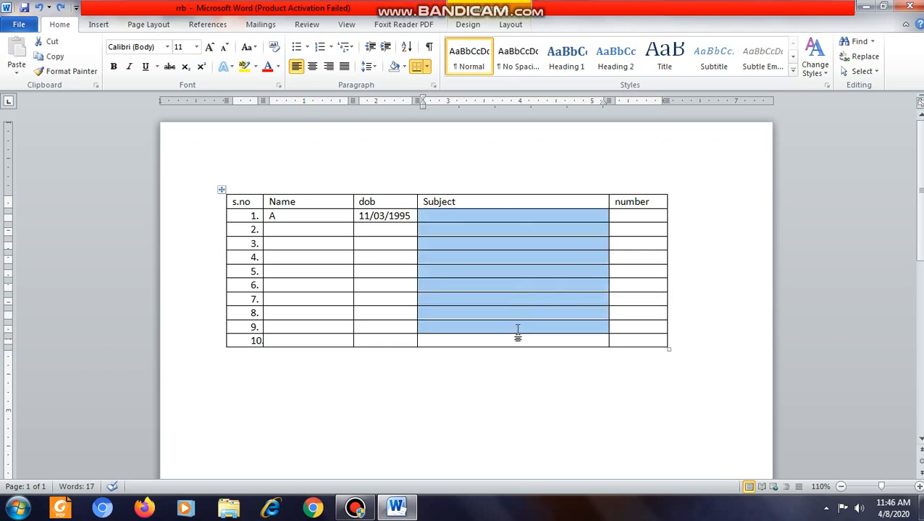
left_click(516, 332)
left_click_drag(462, 217, 475, 233)
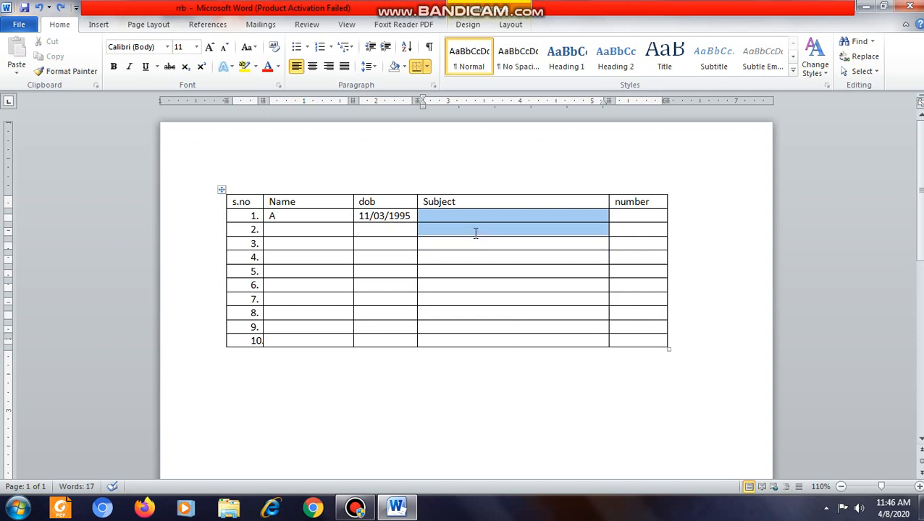
right_click(475, 233)
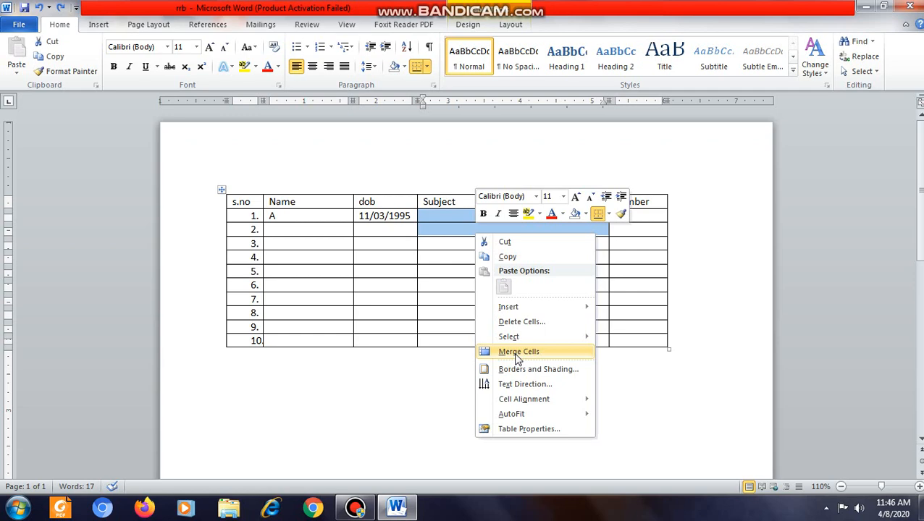
left_click(346, 307)
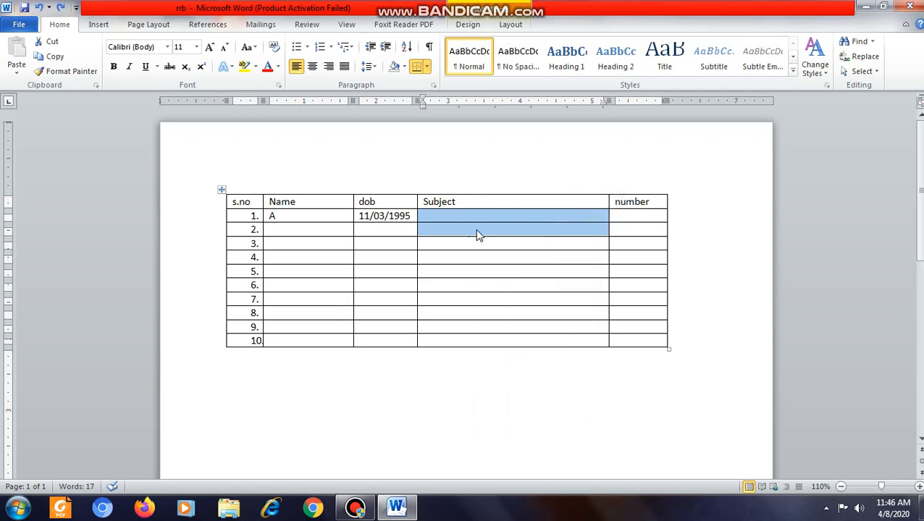
left_click(481, 223)
left_click(502, 217)
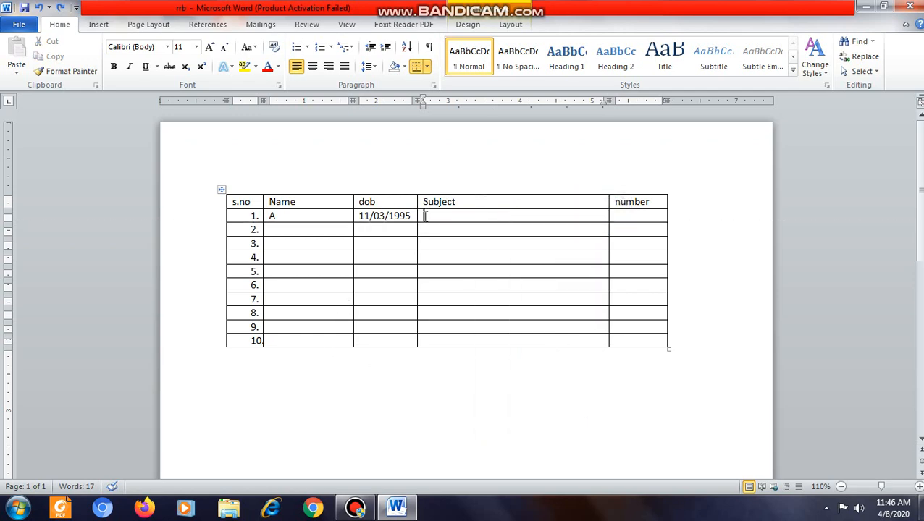
Step: Insert a new column to the right of the number column
left_click(628, 193)
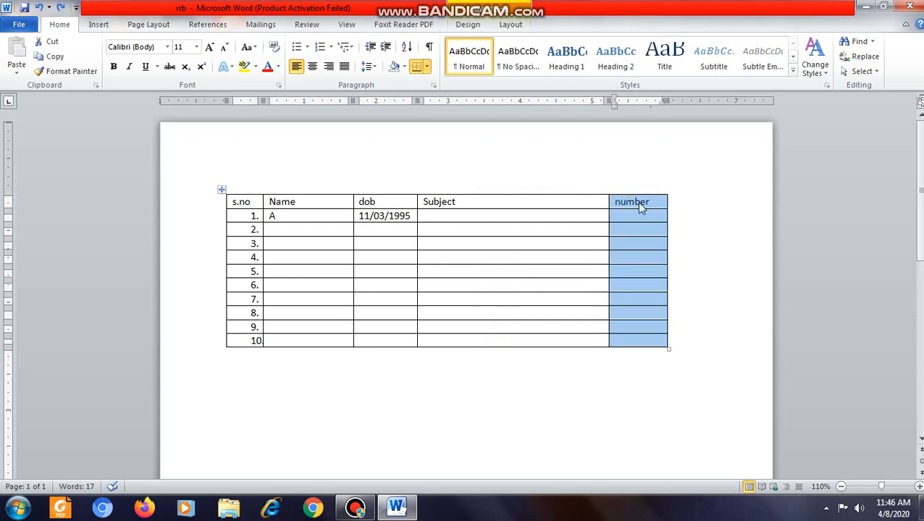
right_click(636, 201)
mouse_move(675, 278)
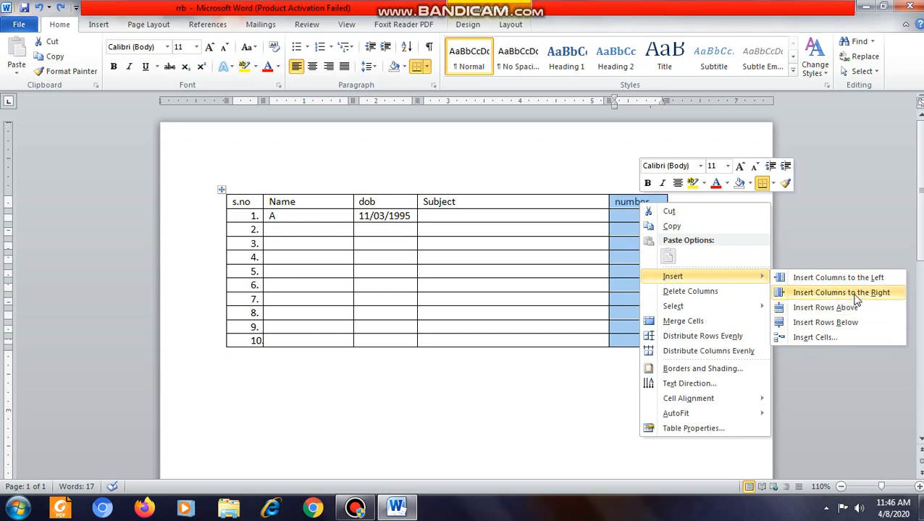
left_click(869, 293)
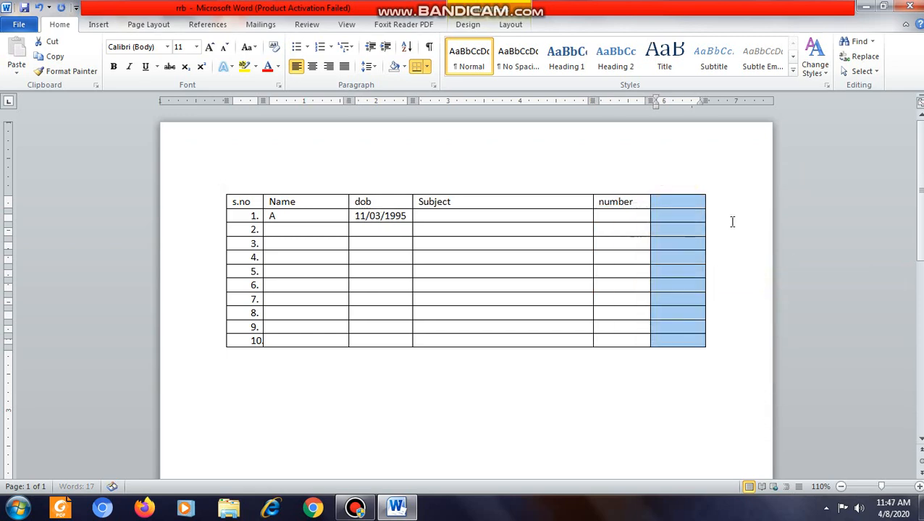
Step: Enter "Signature" as the heading of the new last column
left_click(679, 206)
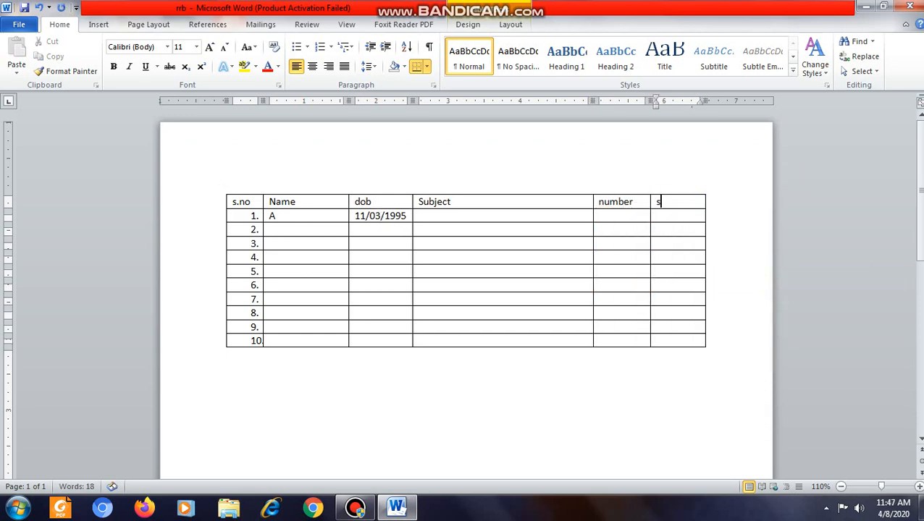
type("sigture")
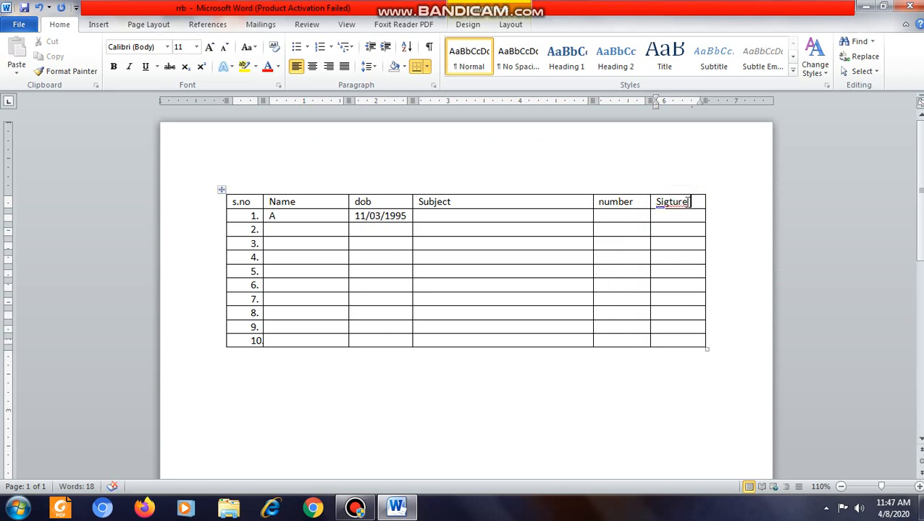
right_click(676, 205)
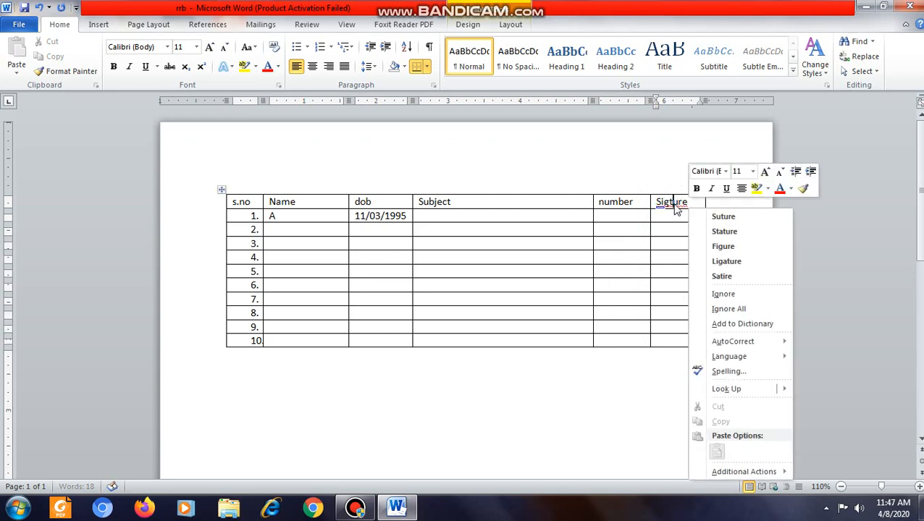
left_click(700, 199)
left_click(651, 202)
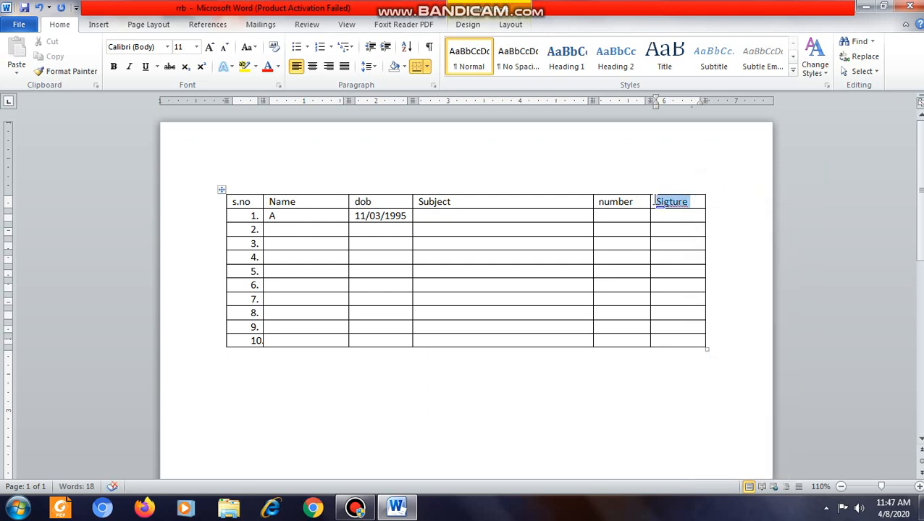
type("sign")
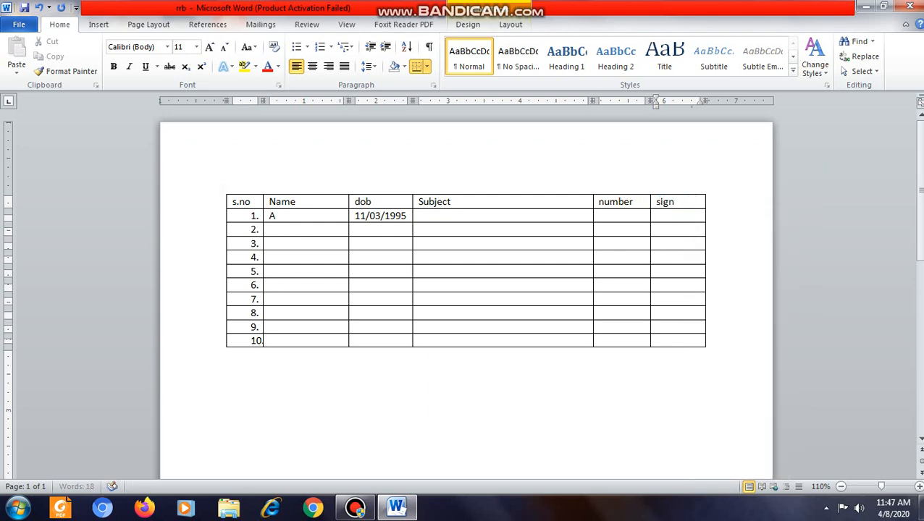
type("ature")
Step: Merge the cells of rows 1 to 10 under the Signature heading into one cell
left_click_drag(672, 215, 674, 346)
left_click(674, 346)
left_click_drag(685, 217, 686, 344)
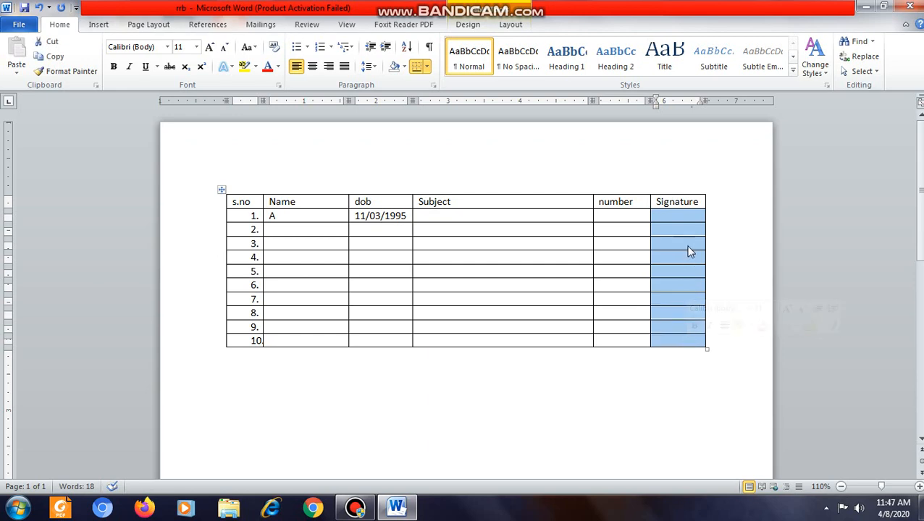
right_click(688, 252)
left_click(703, 363)
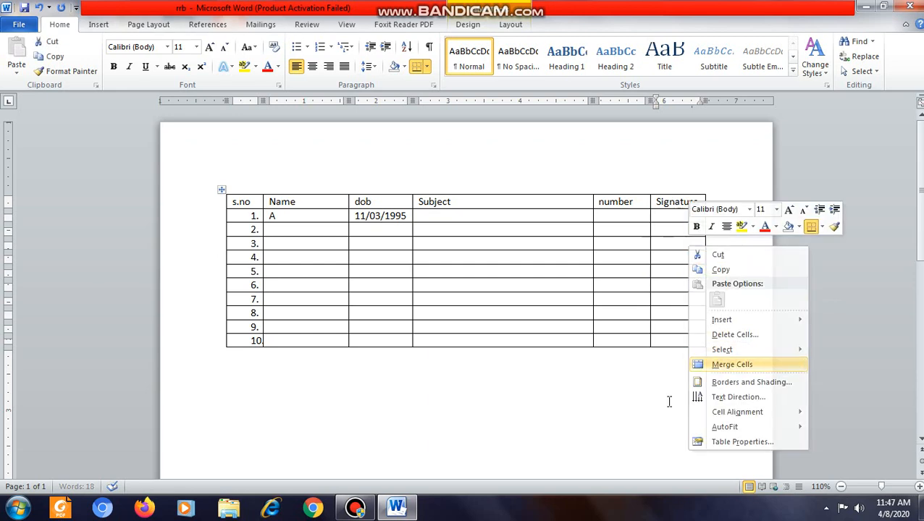